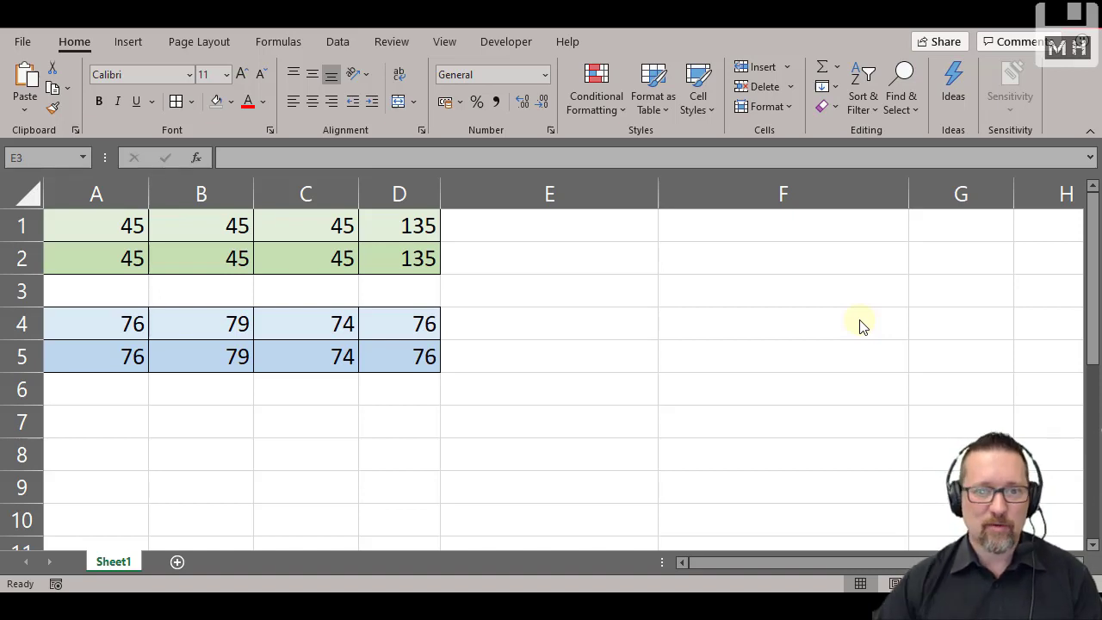
pyautogui.click(732, 29)
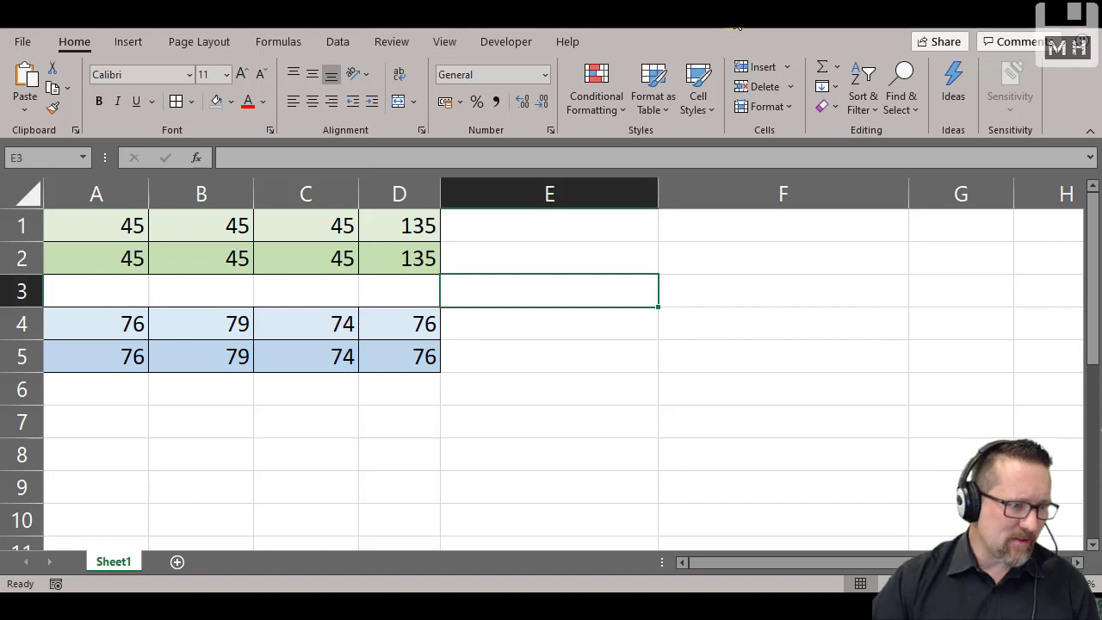
pyautogui.click(19, 224)
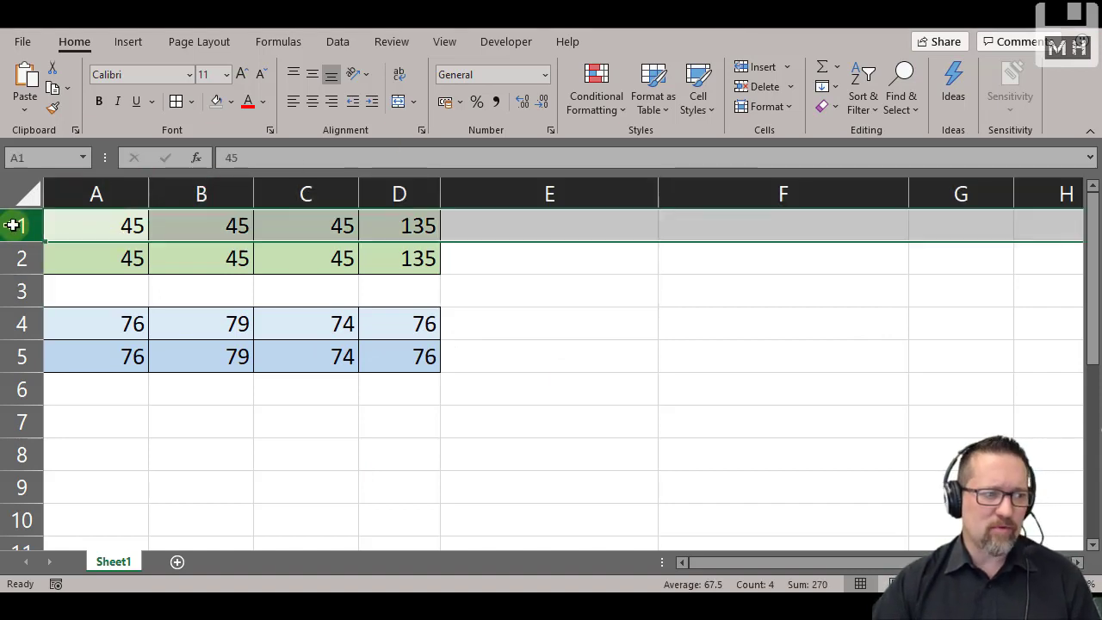
pyautogui.click(69, 223)
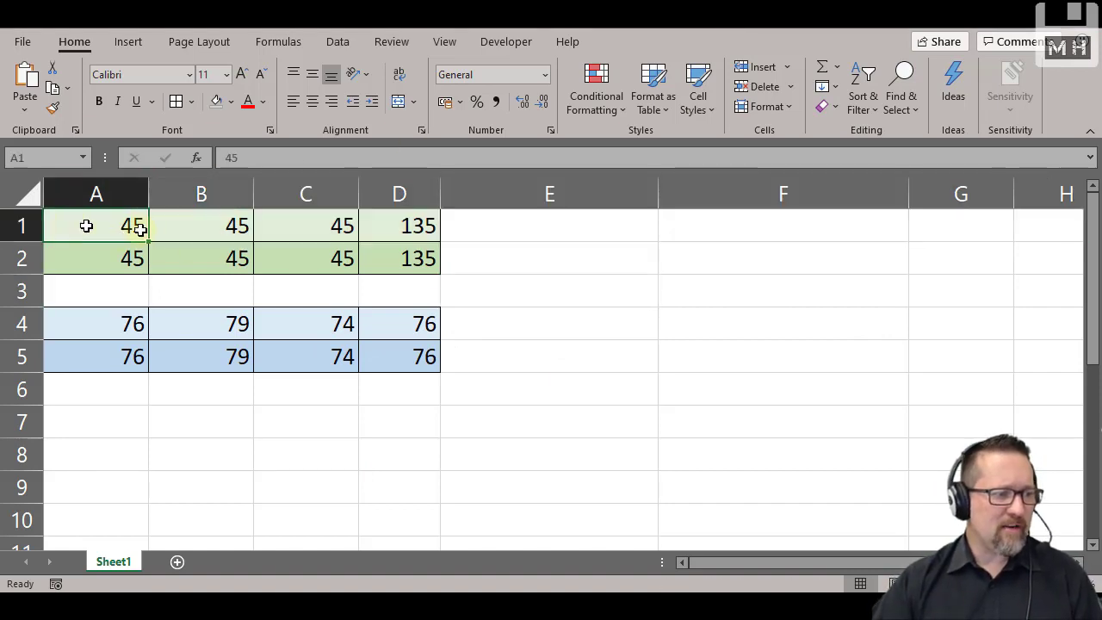
pyautogui.click(192, 224)
pyautogui.click(297, 228)
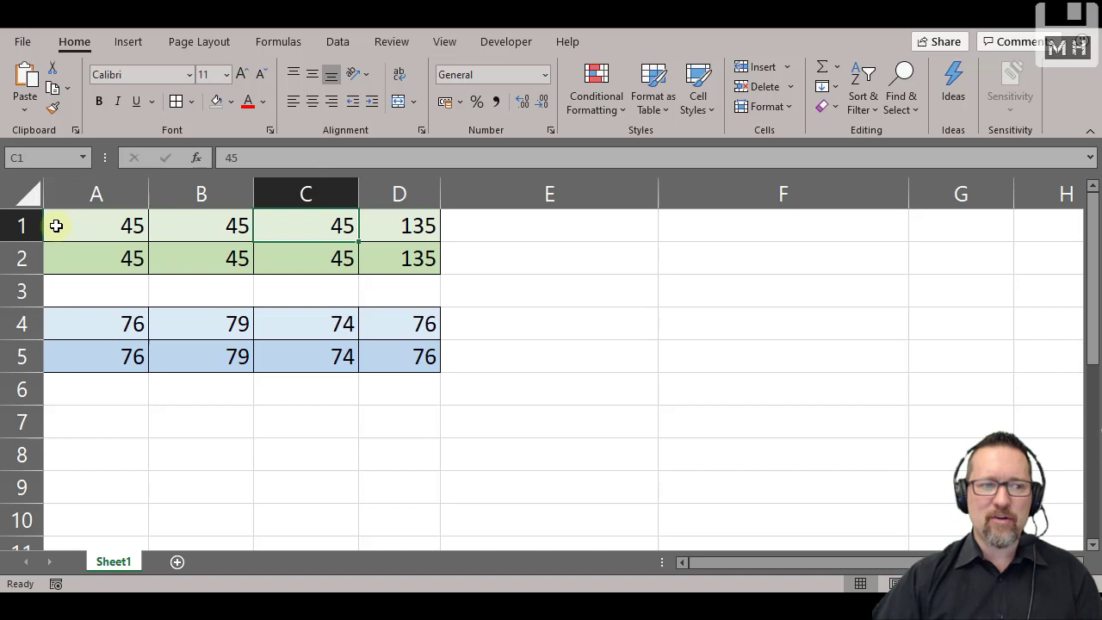
# Start a formula in cell E1 with an equals sign.
pyautogui.click(554, 224)
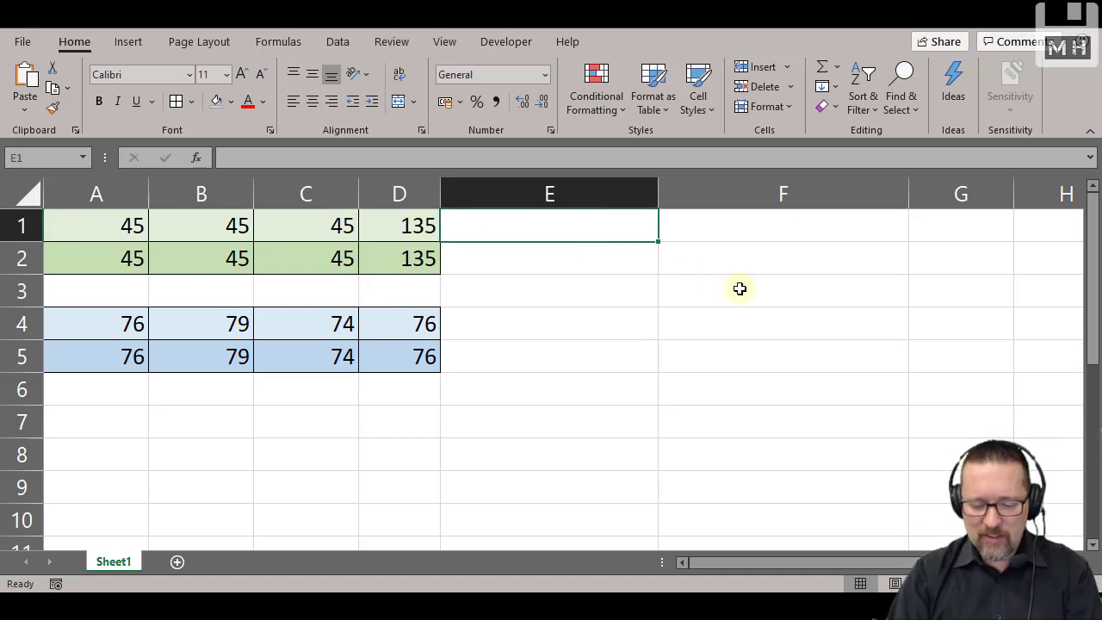
pyautogui.write('=')
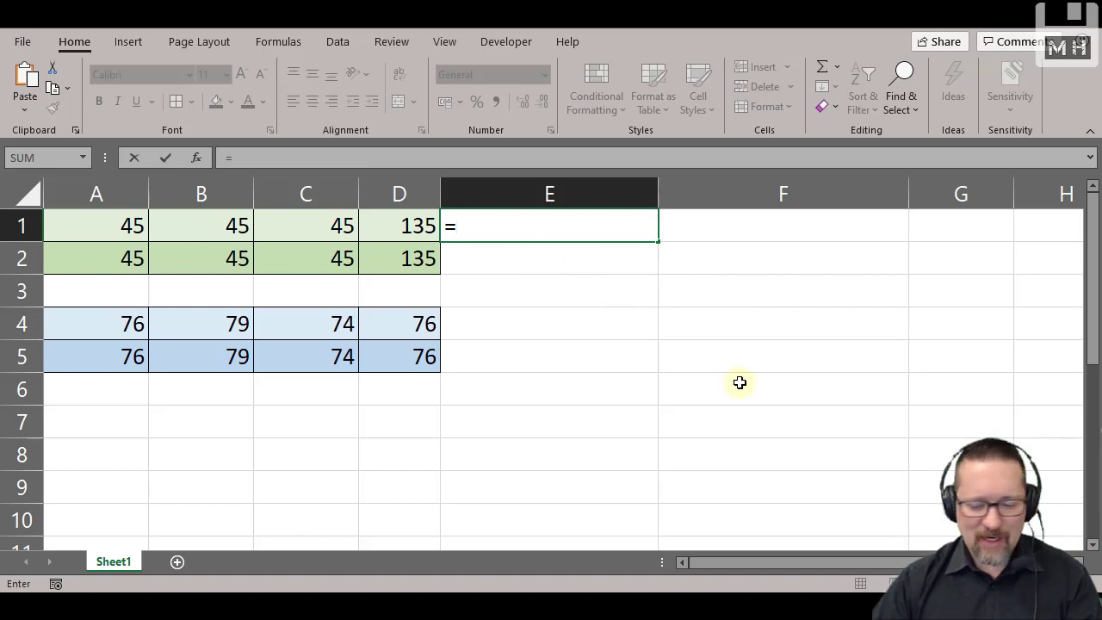
pyautogui.write('45+45+45')
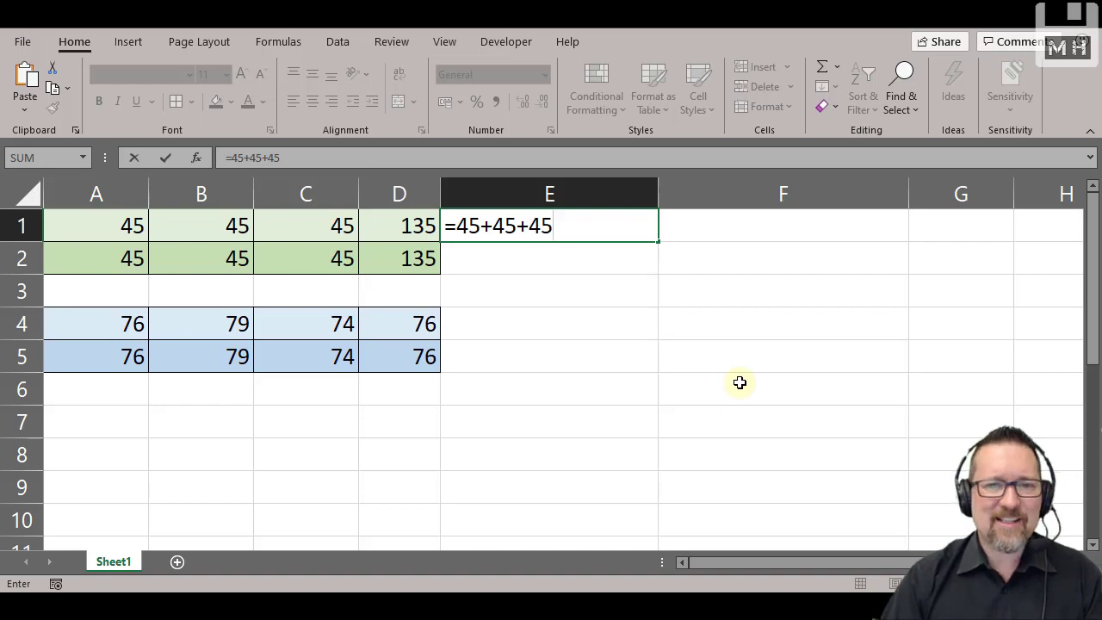
pyautogui.press('BackSpace')
pyautogui.press('BackSpace')
pyautogui.press('BackSpace')
pyautogui.press('BackSpace')
pyautogui.press('BackSpace')
pyautogui.press('BackSpace')
pyautogui.press('BackSpace')
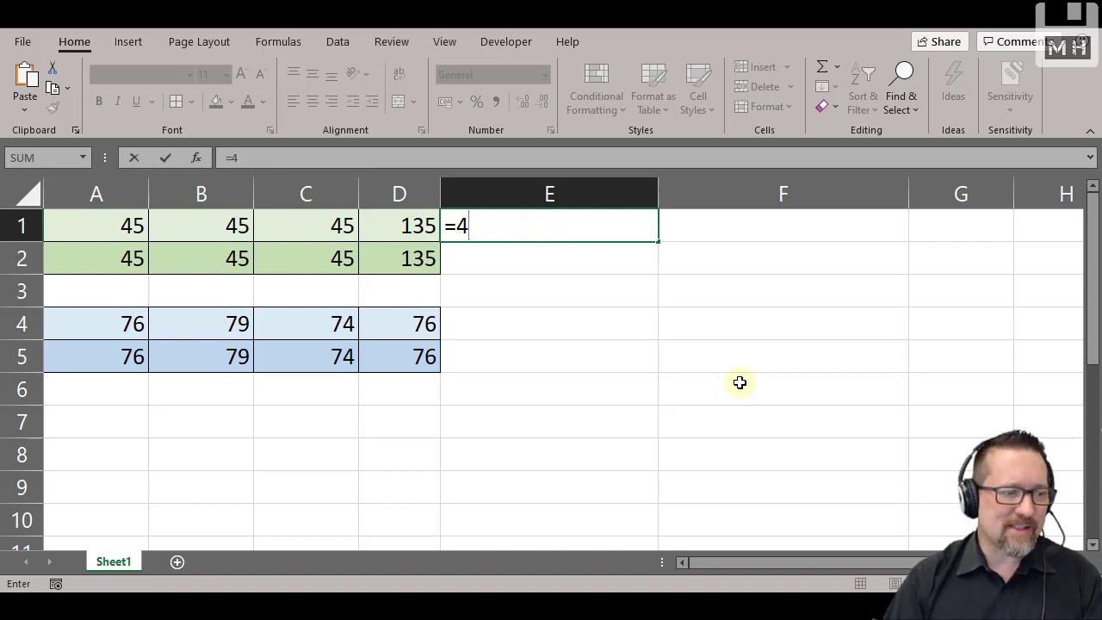
pyautogui.press('BackSpace')
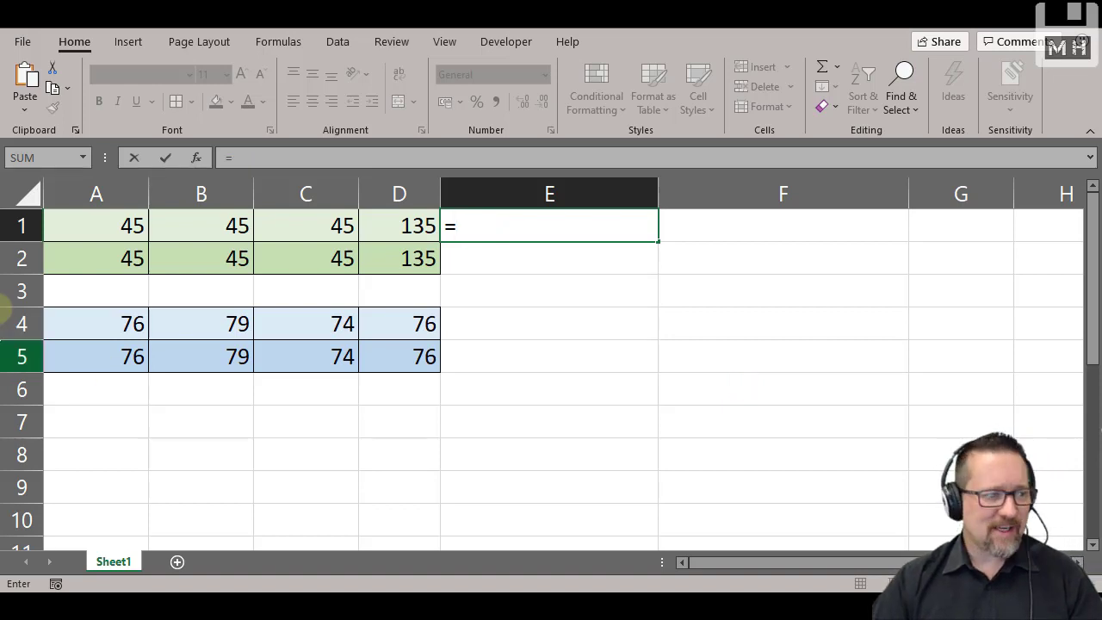
# Complete the formula in cell E1 as =A1+B1+C1 using references to the three cells in row 1.
pyautogui.click(96, 226)
pyautogui.write('+')
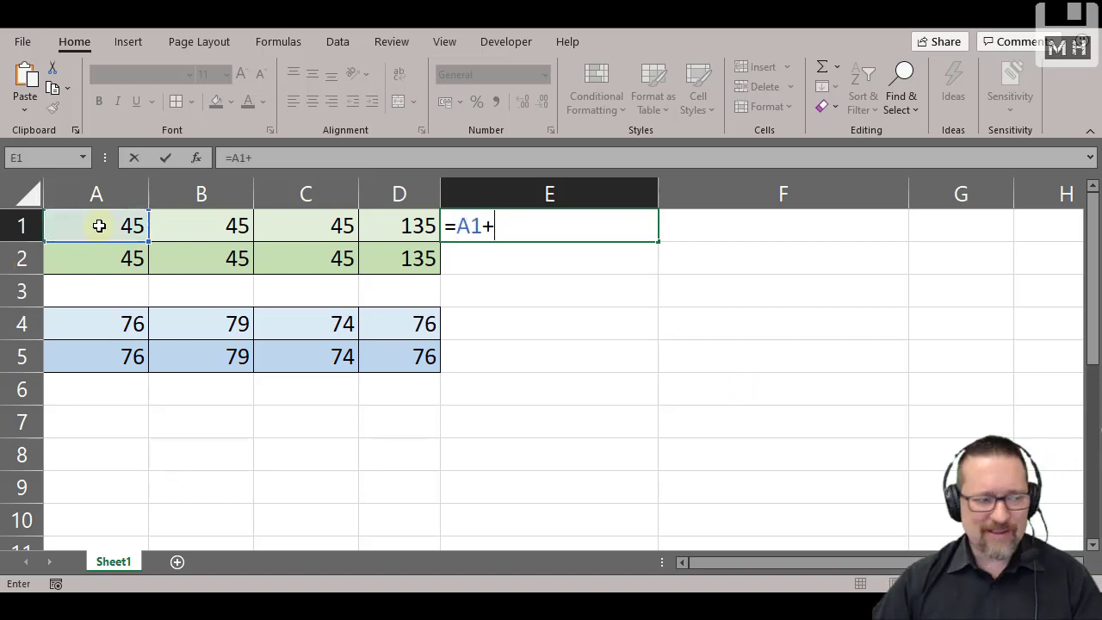
pyautogui.click(202, 226)
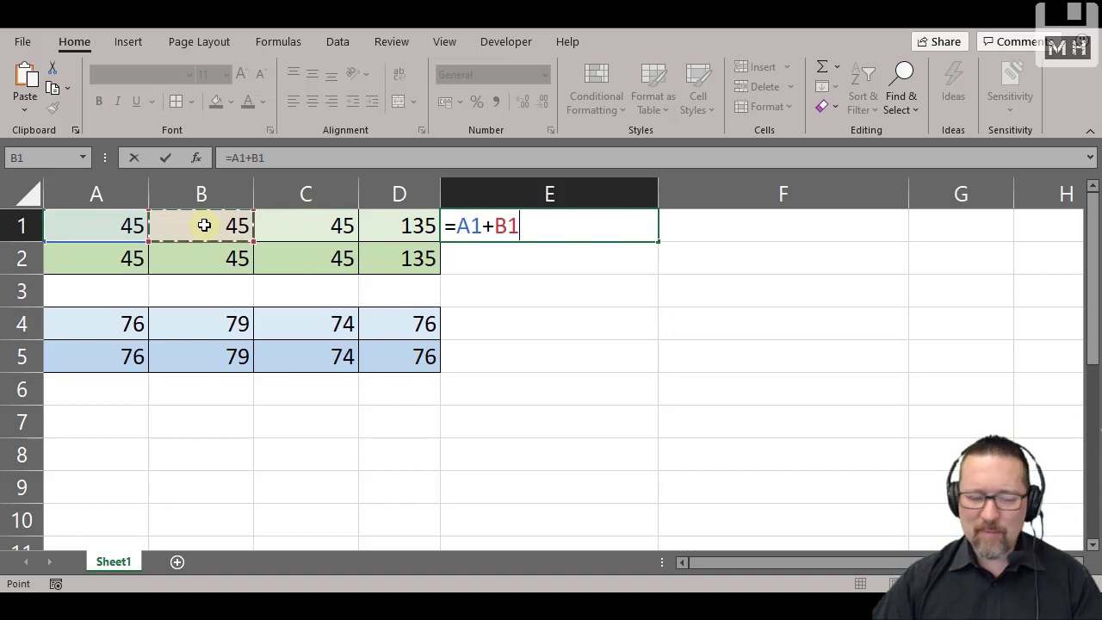
pyautogui.write('+')
pyautogui.click(316, 225)
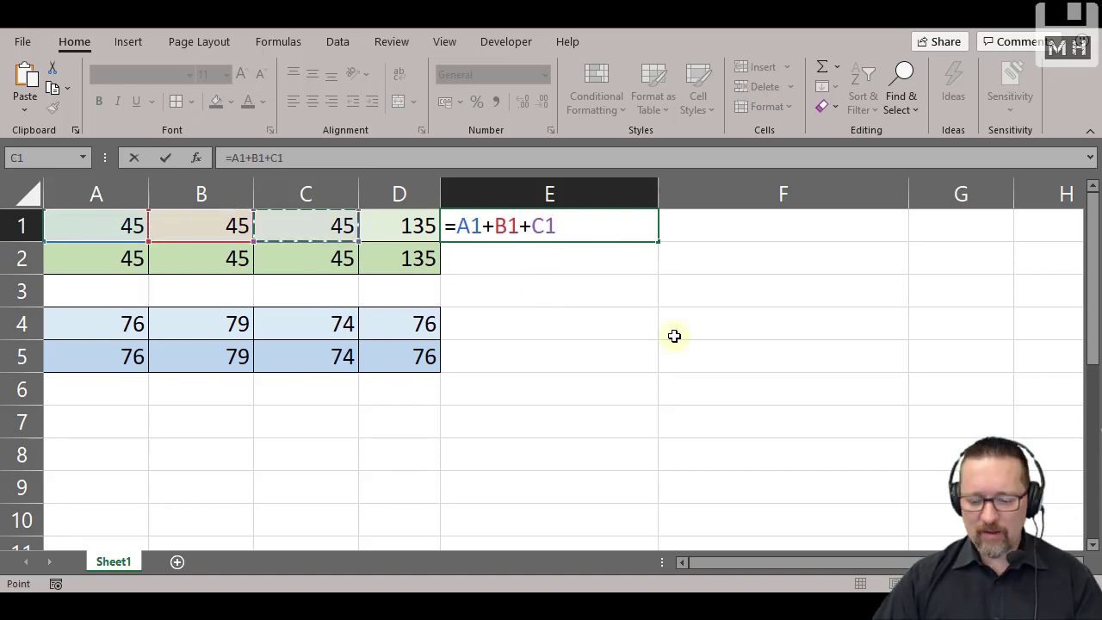
pyautogui.press('Return')
pyautogui.press('Up')
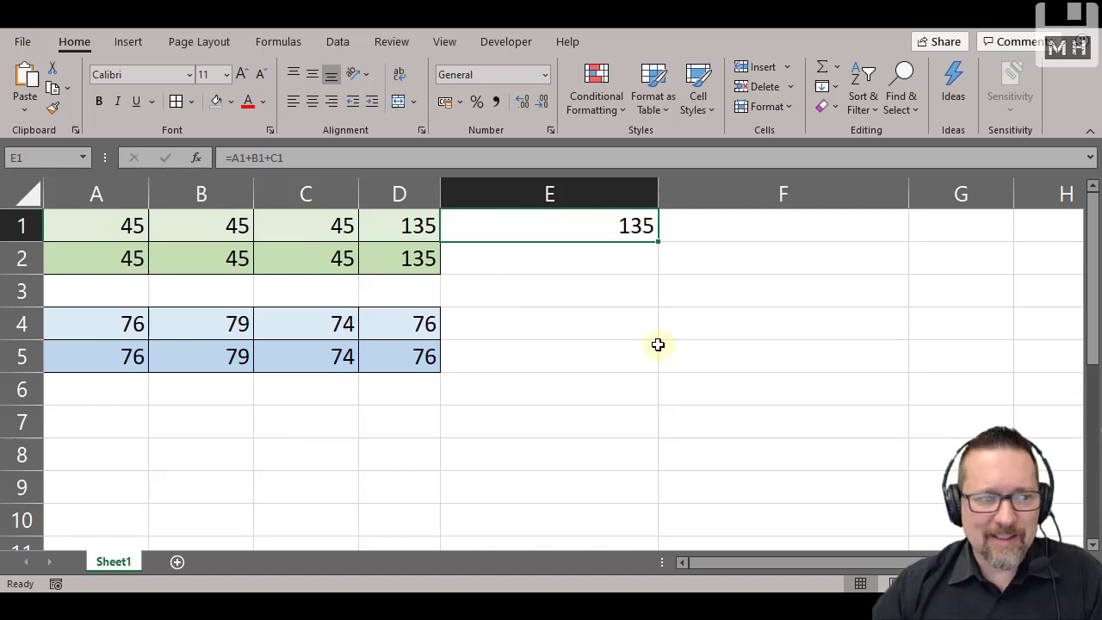
# Enter the label FORMULA in cell F1 beside the row 1 total.
pyautogui.click(741, 228)
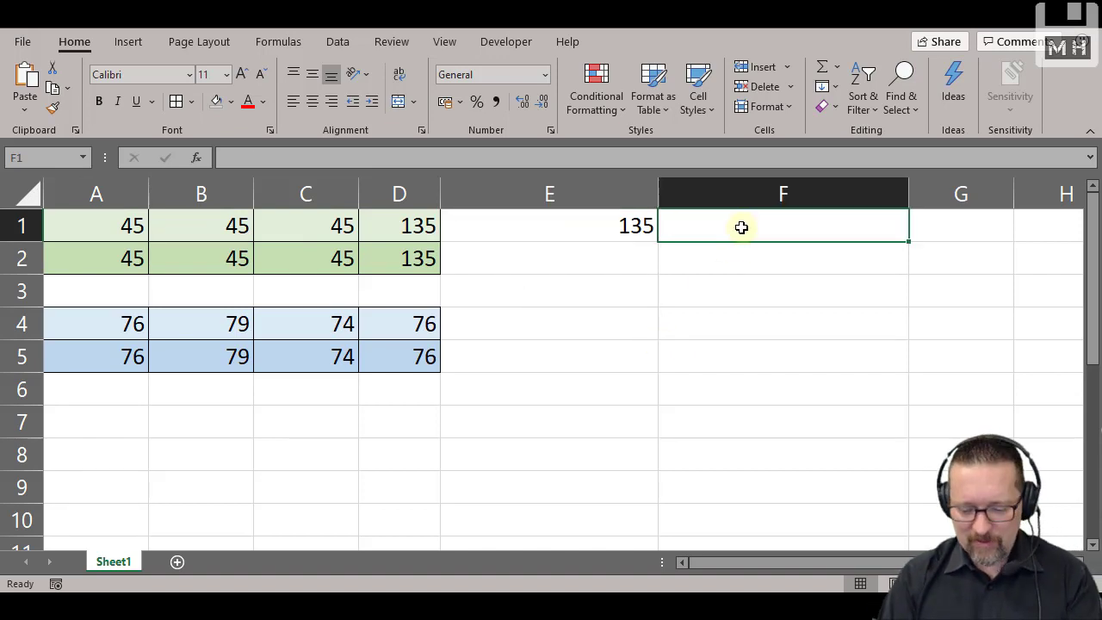
pyautogui.write('FORMULA')
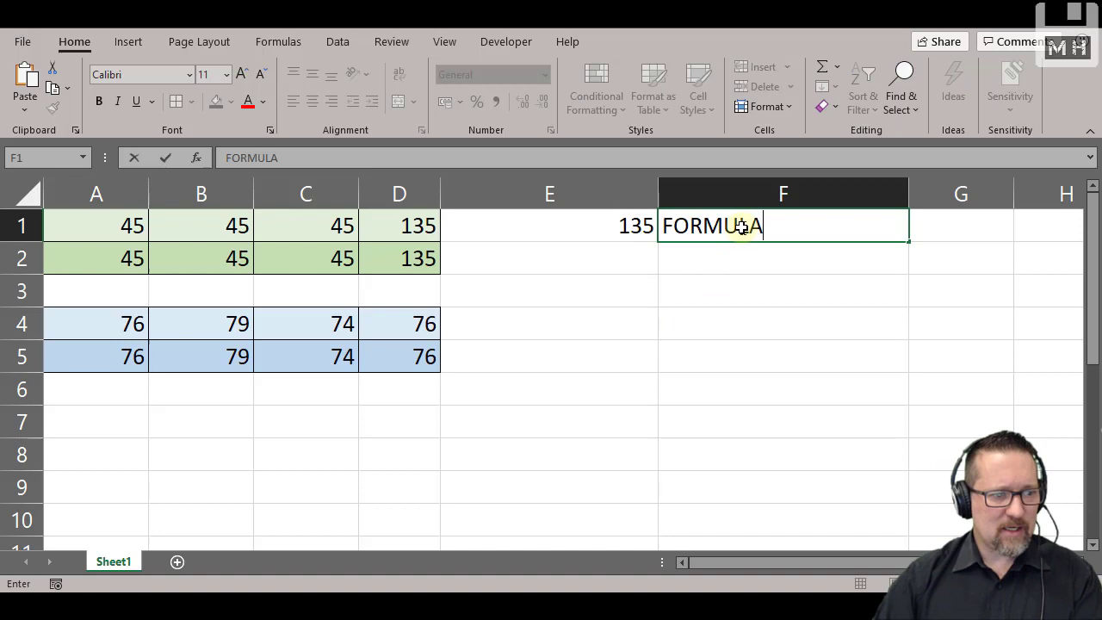
pyautogui.press('Return')
pyautogui.click(741, 226)
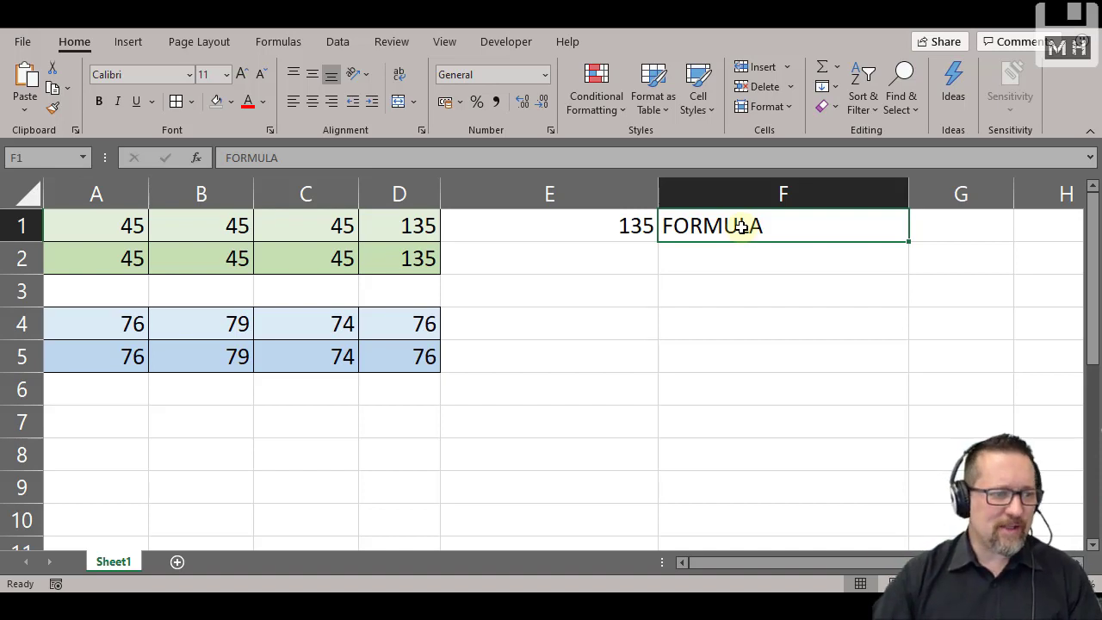
# Total the first three values of row 2 in cell E2 with =SUM(A2:C2).
pyautogui.press('Left')
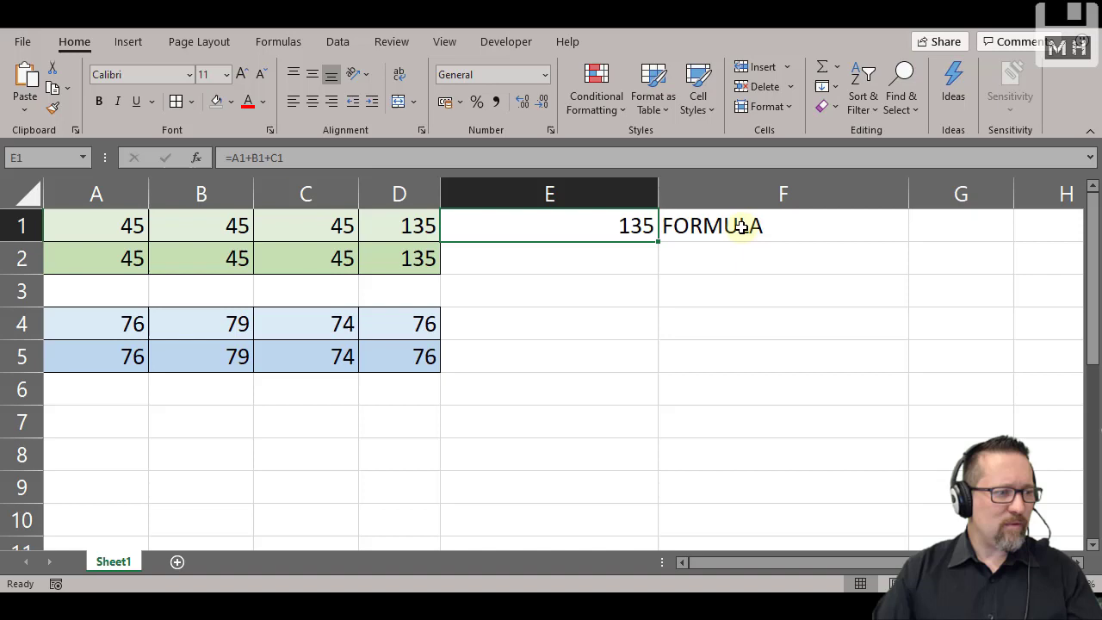
pyautogui.press('Left')
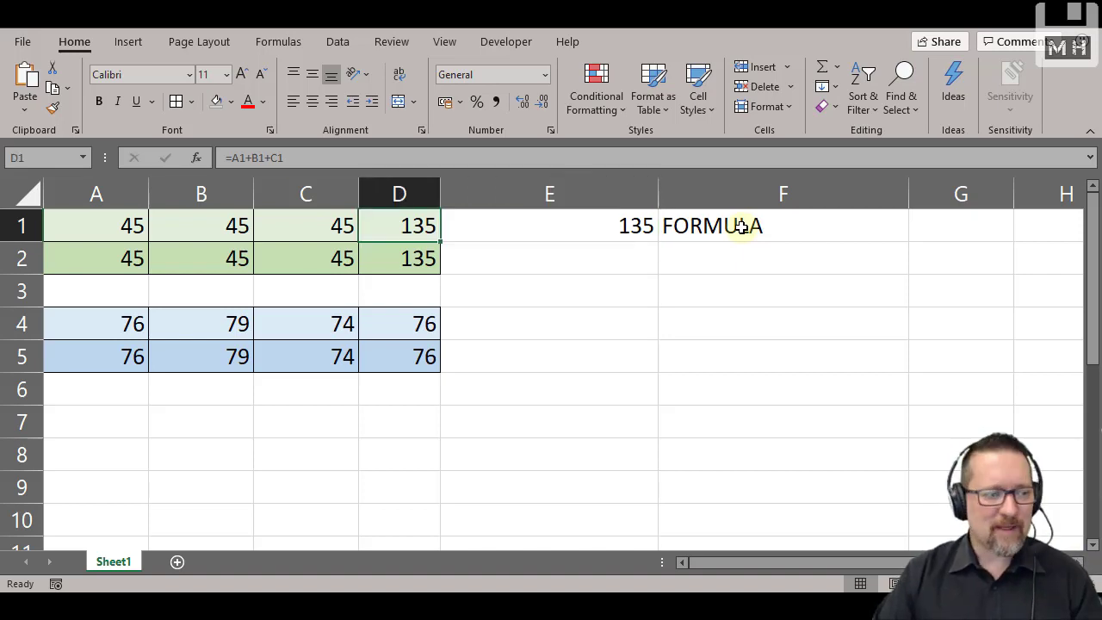
pyautogui.press('Right')
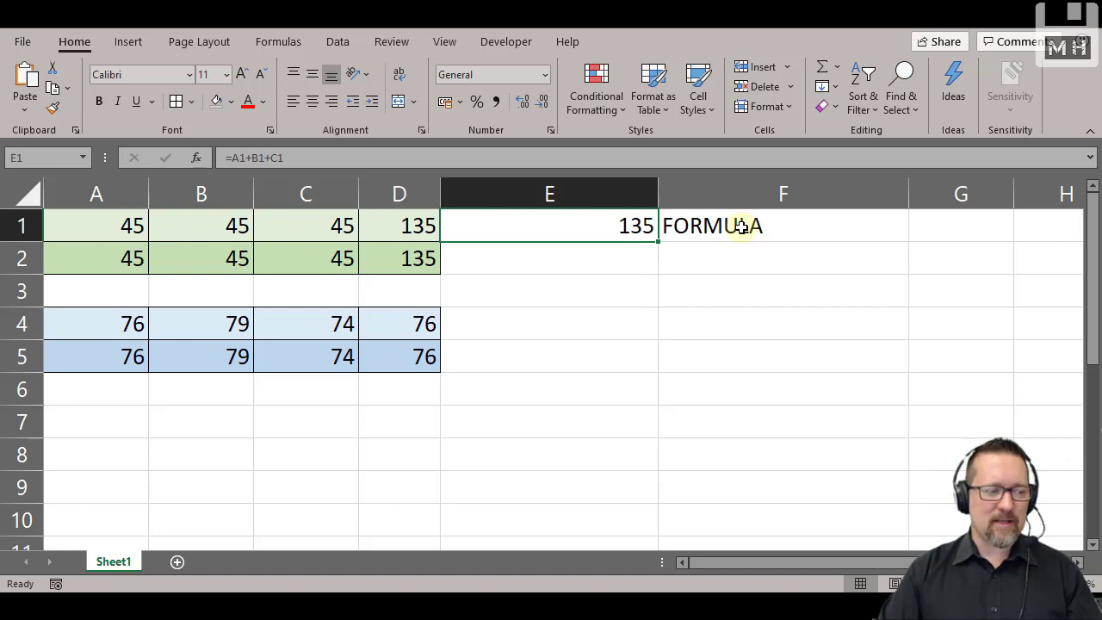
pyautogui.press('Down')
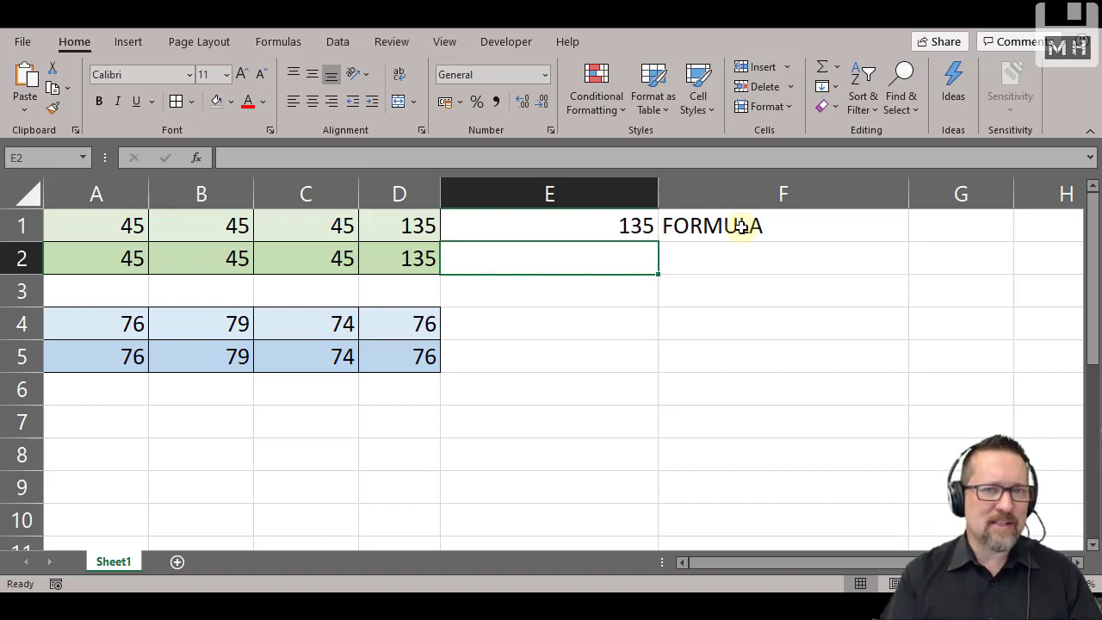
pyautogui.write('=SUM')
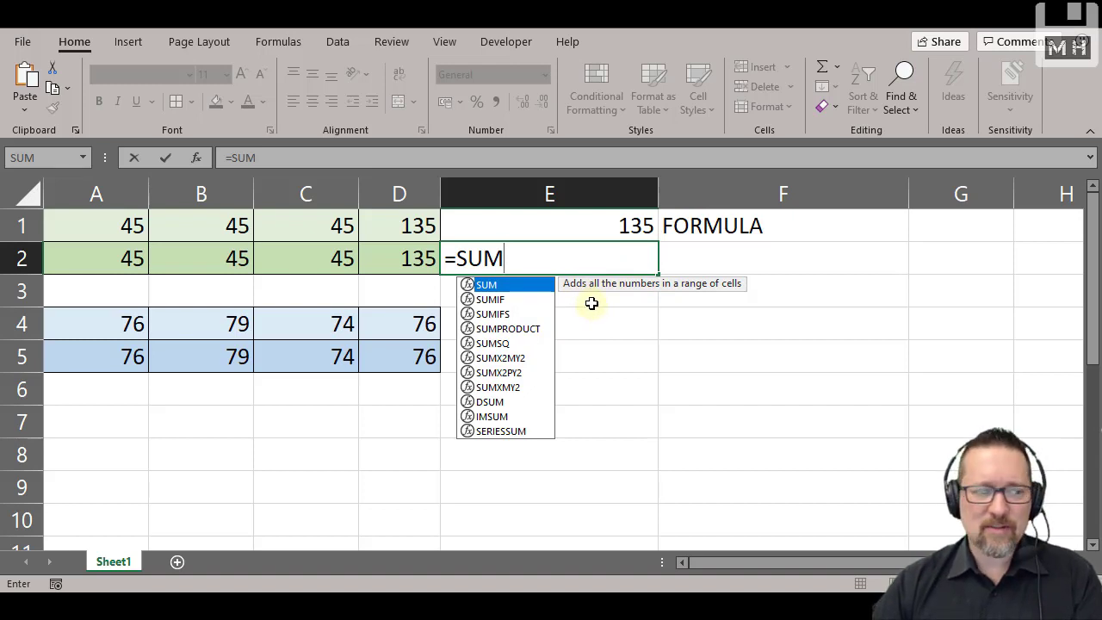
pyautogui.write('(')
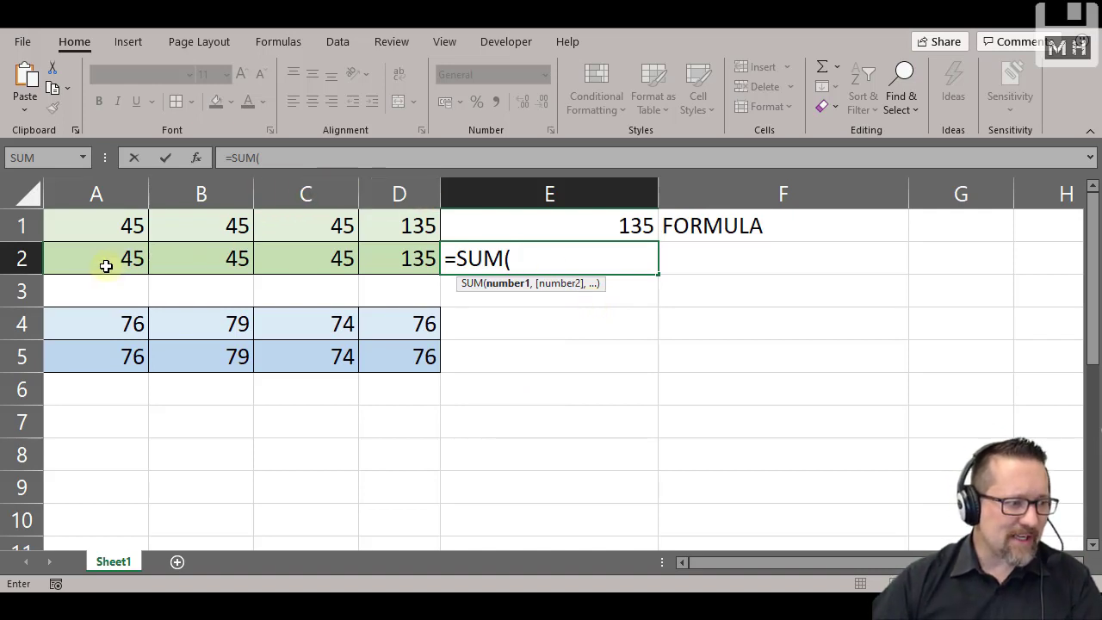
pyautogui.moveTo(107, 261); pyautogui.dragTo(292, 264)
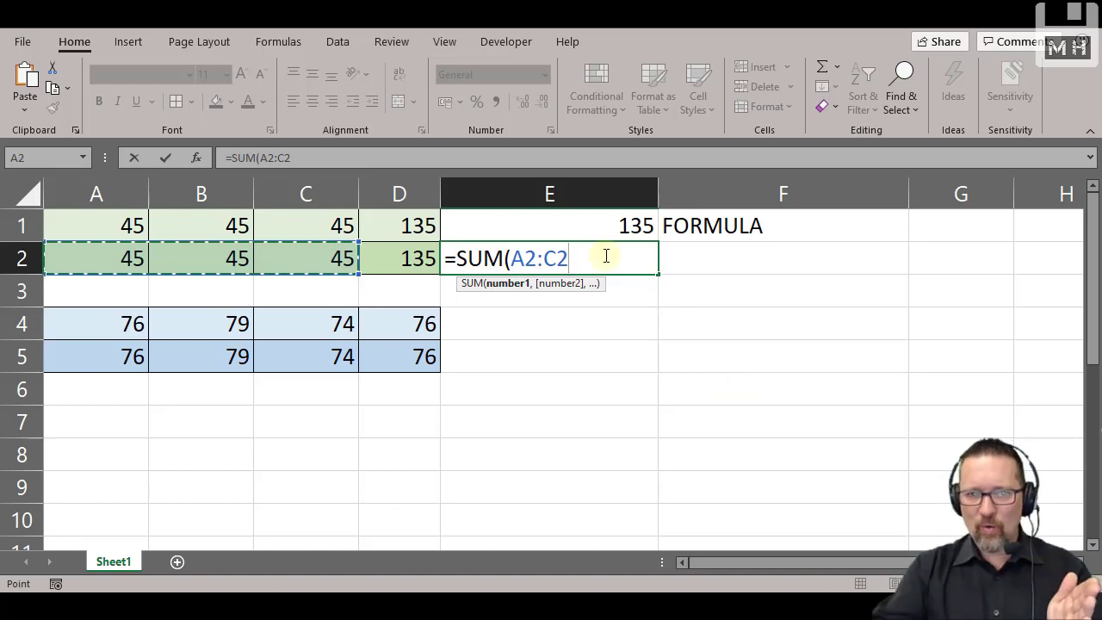
pyautogui.write(')')
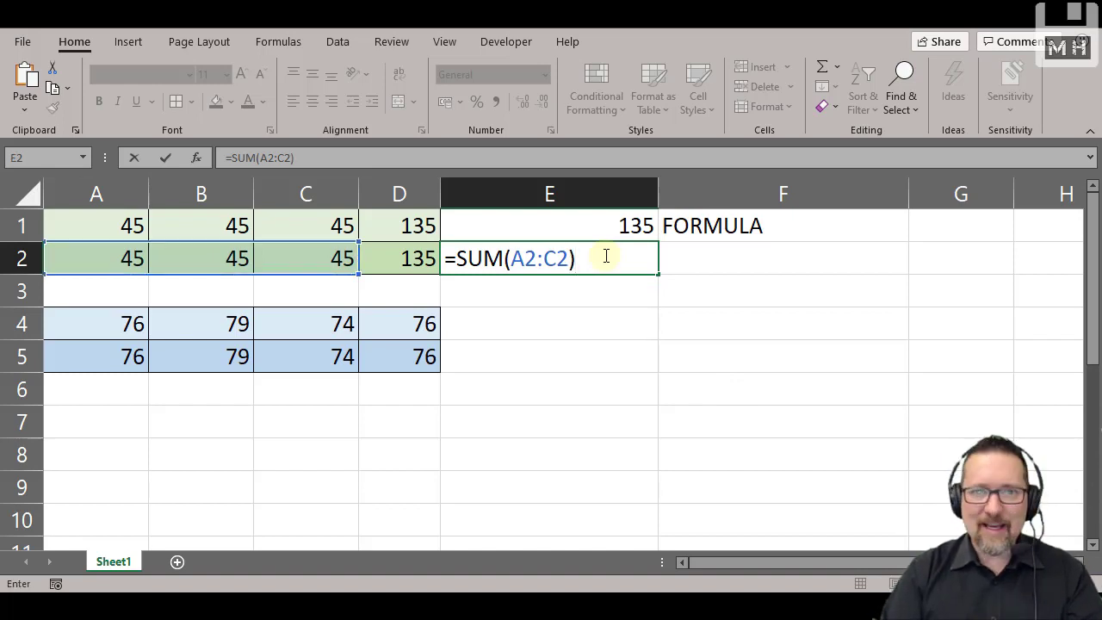
pyautogui.press('Return')
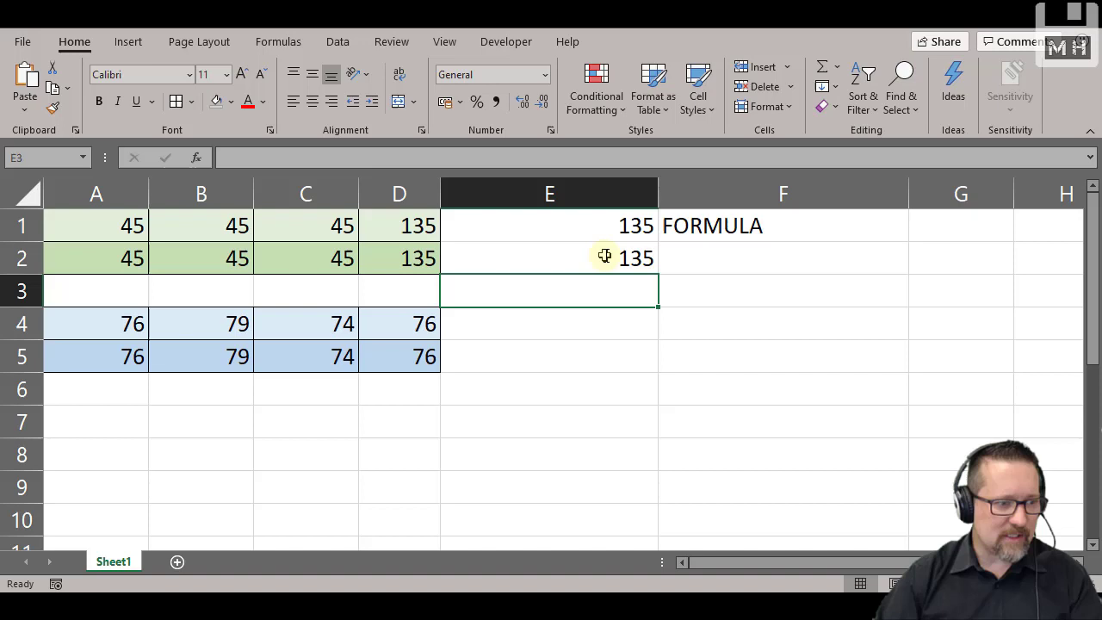
# Enter the label FUNCTION in cell F2 beside the SUM total.
pyautogui.press('Up')
pyautogui.press('Right')
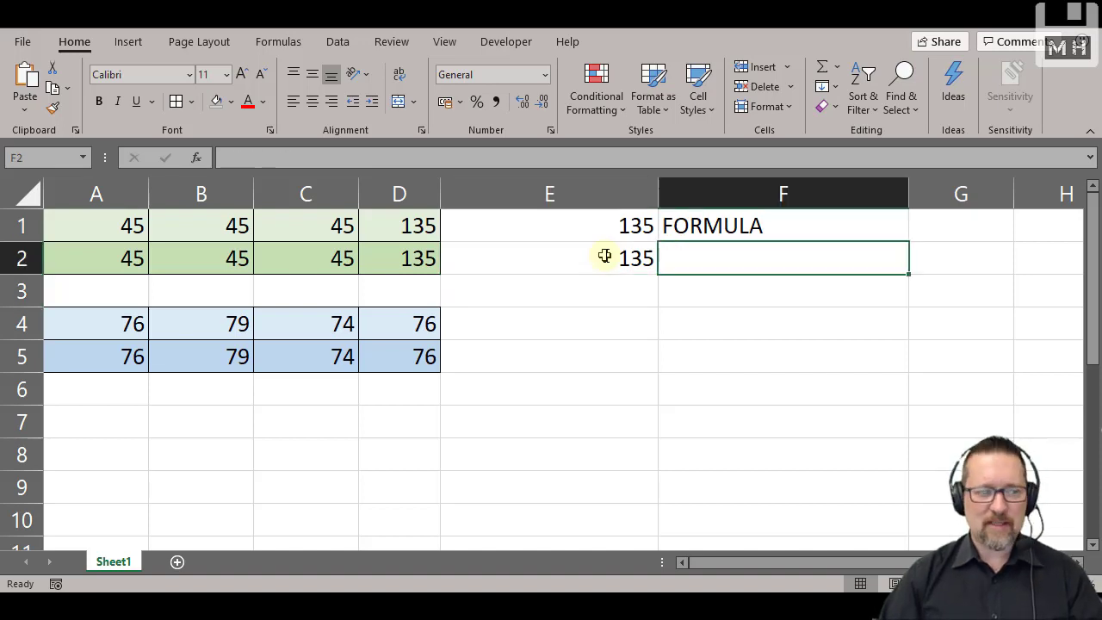
pyautogui.write('FUNCTION')
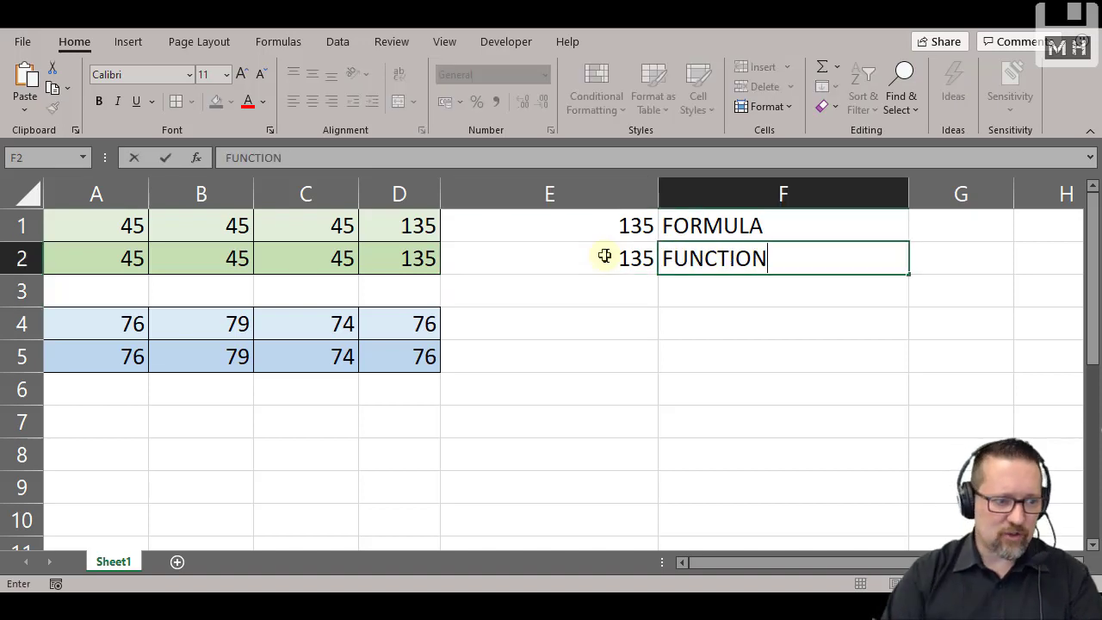
pyautogui.press('Return')
# Review the row 4 values and the formula in D4, and enter the label FORMULA in cell F4.
pyautogui.press('Left')
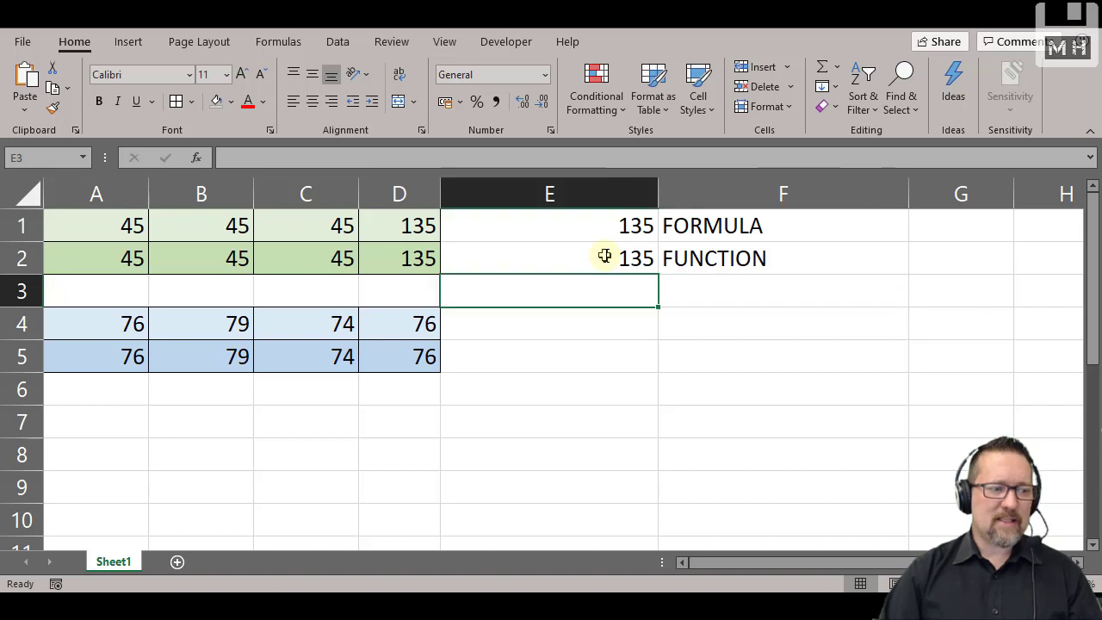
pyautogui.press('Down')
pyautogui.press('Left')
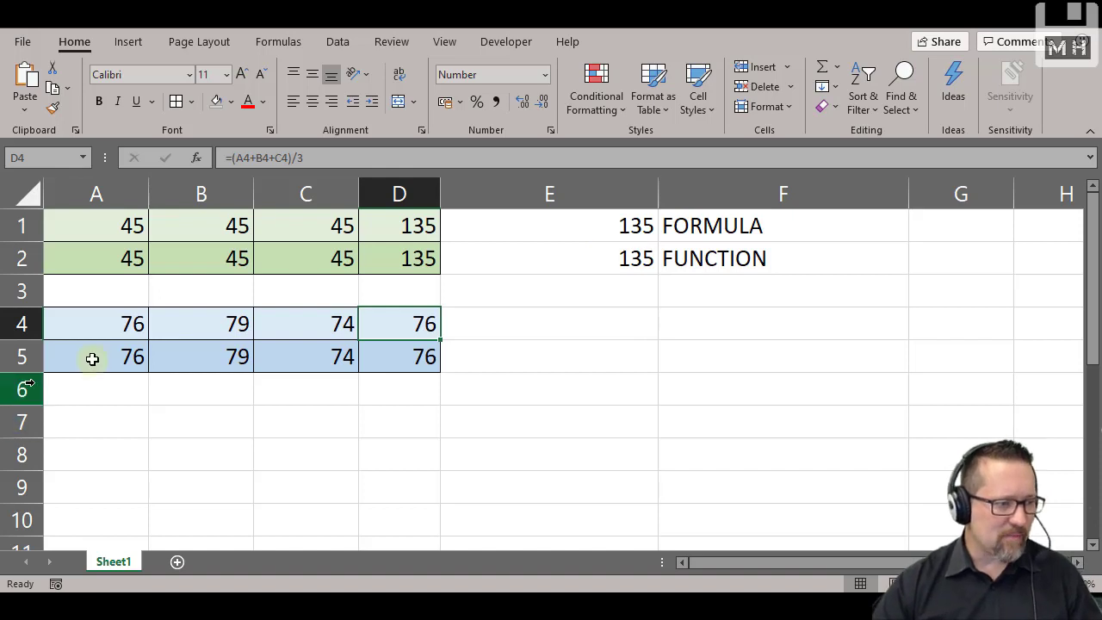
pyautogui.moveTo(104, 320); pyautogui.dragTo(288, 323)
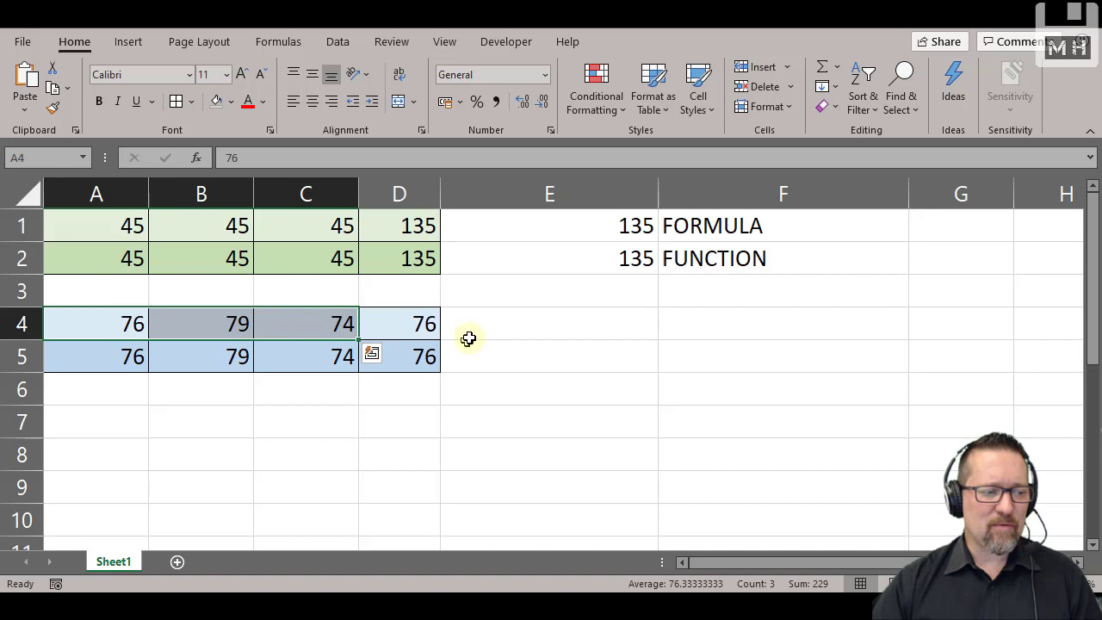
pyautogui.click(419, 326)
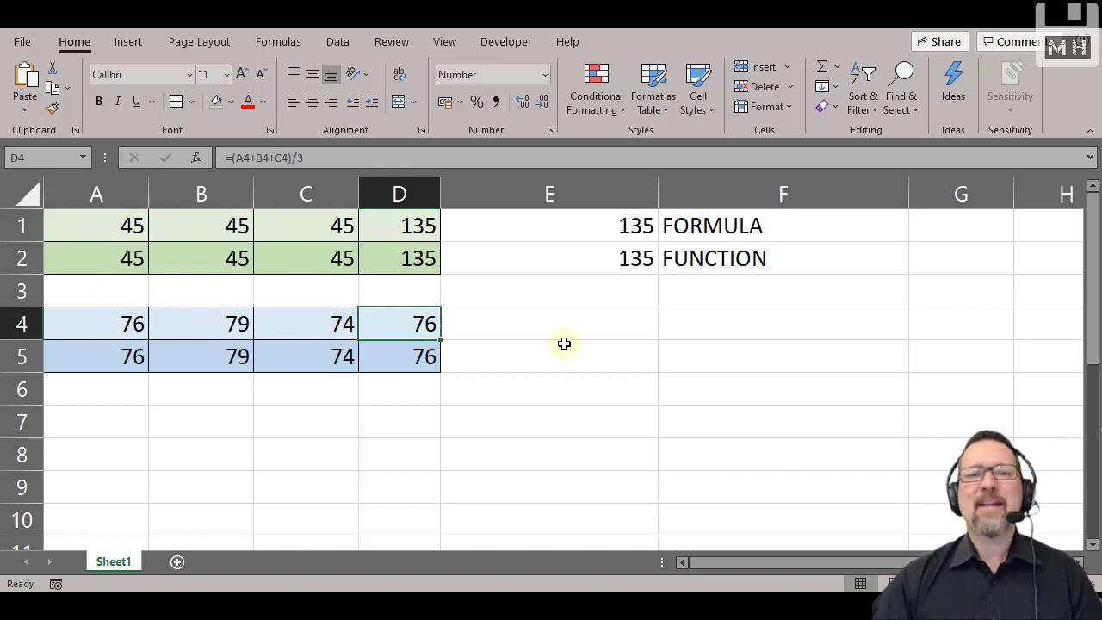
pyautogui.press('Right')
pyautogui.press('Right')
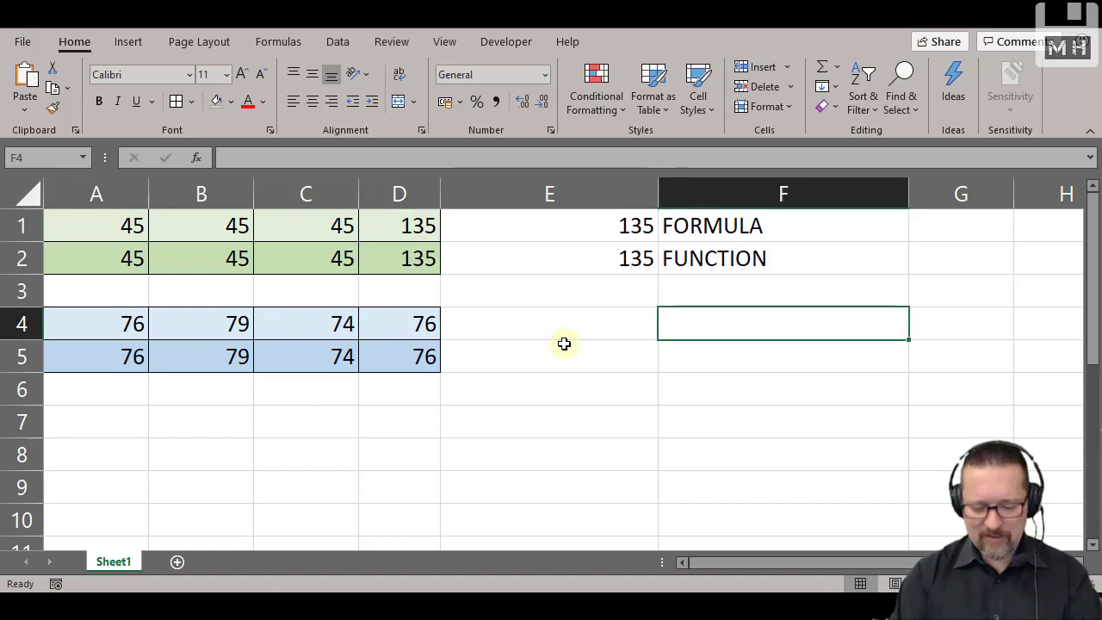
pyautogui.write('FORMULA')
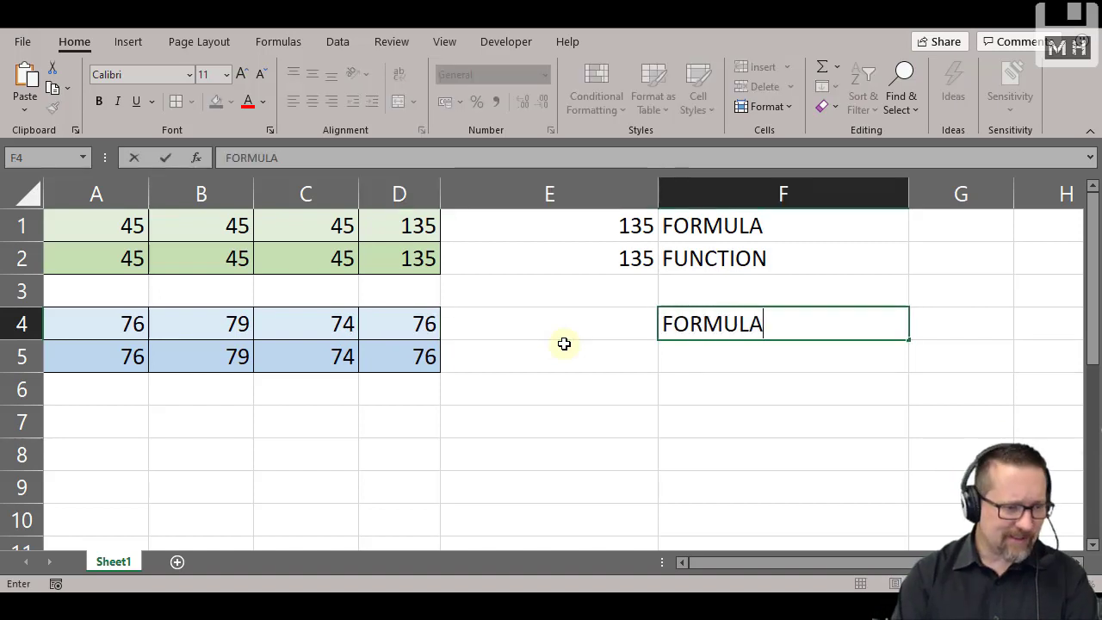
pyautogui.press('Left')
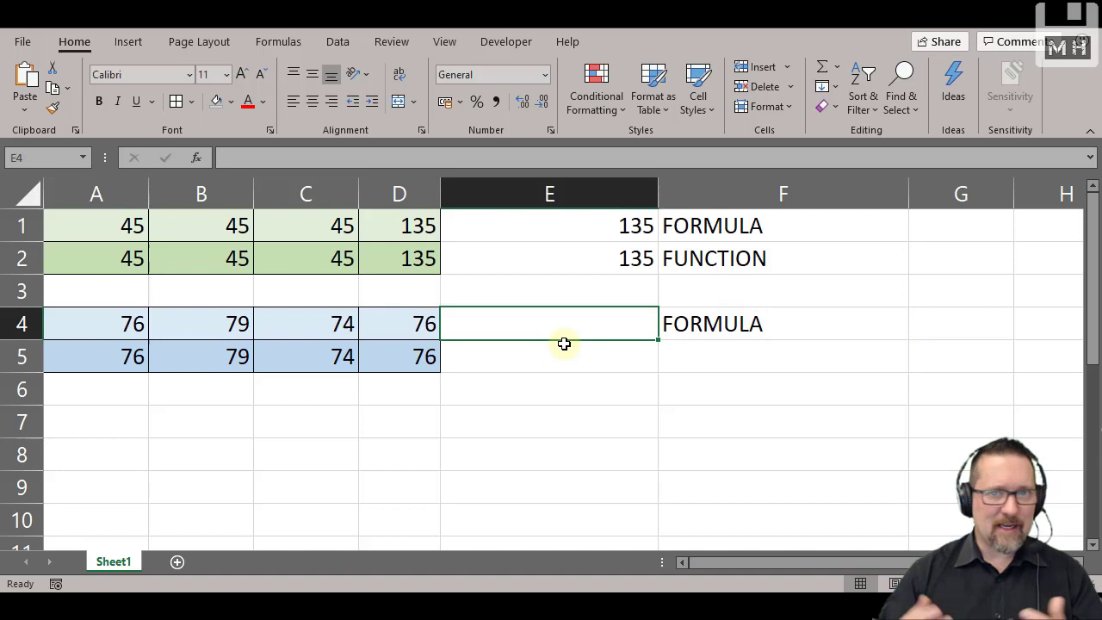
# Build a formula in cell E4 that adds the first three values of row 4, =A4+B4+C4.
pyautogui.write('=')
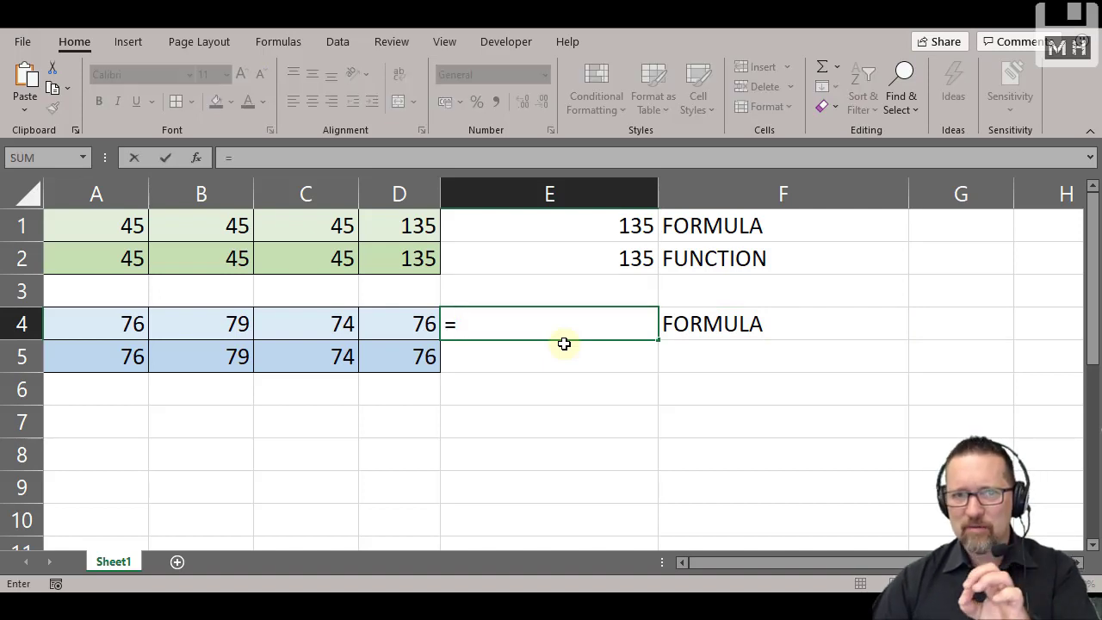
pyautogui.click(119, 325)
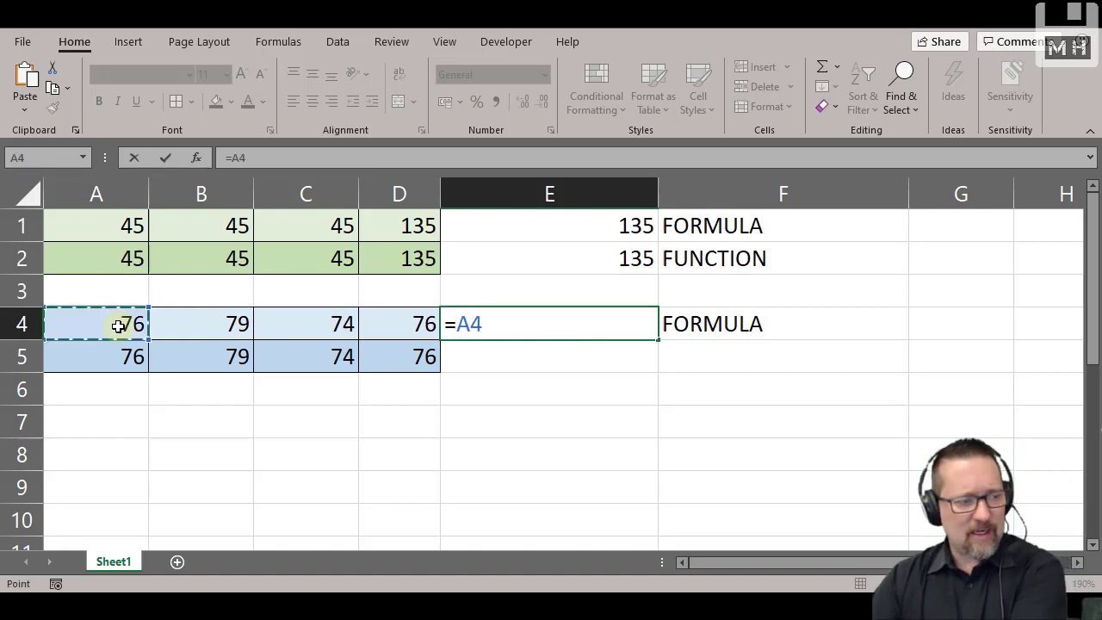
pyautogui.write('+')
pyautogui.click(197, 323)
pyautogui.write('+')
pyautogui.click(313, 322)
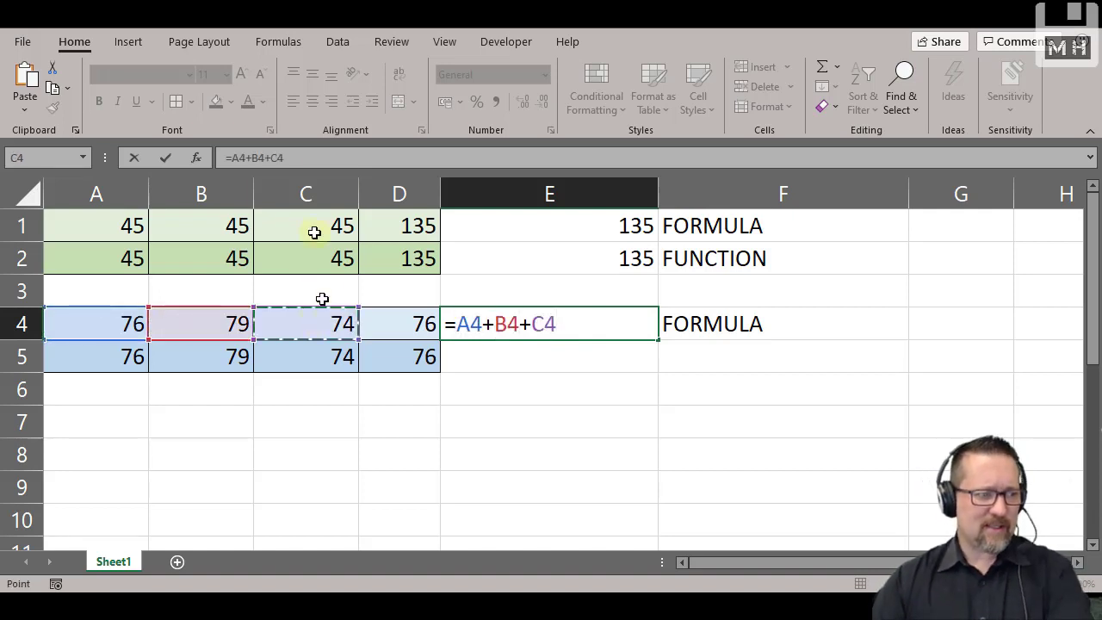
# Turn the E4 sum into an average by enclosing it in parentheses and dividing by 3, giving =(A4+B4+C4)/3.
pyautogui.click(229, 158)
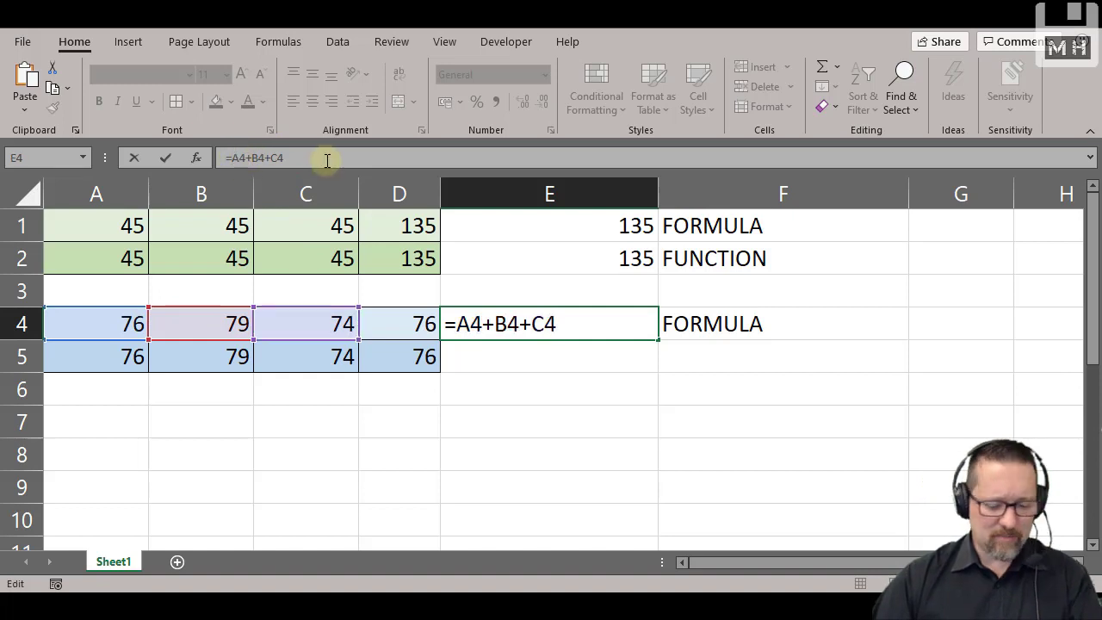
pyautogui.write('(')
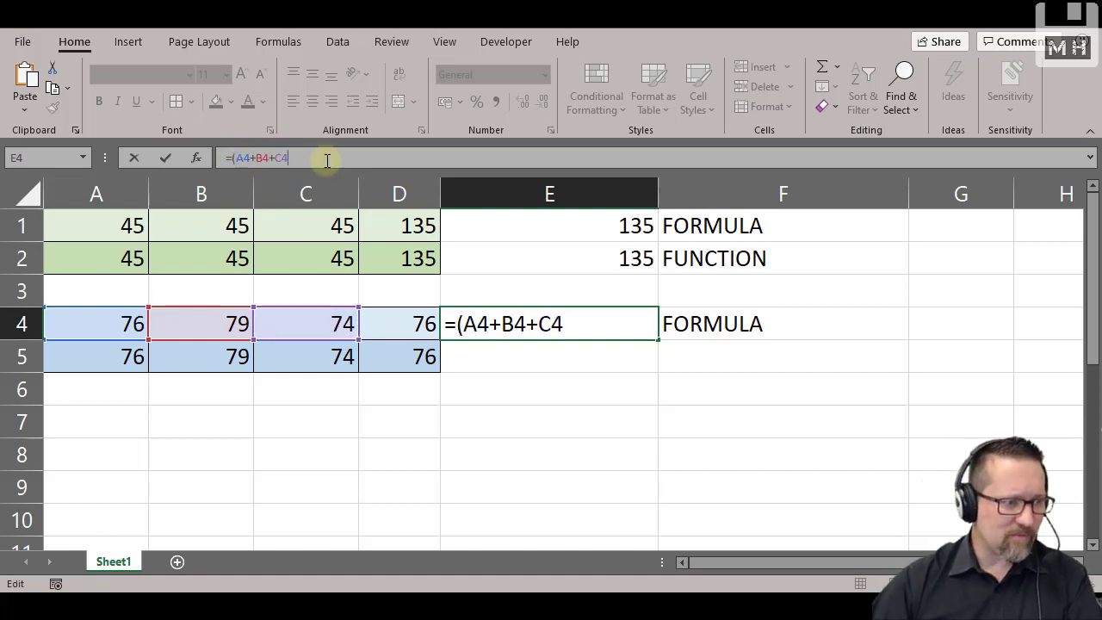
pyautogui.write(')')
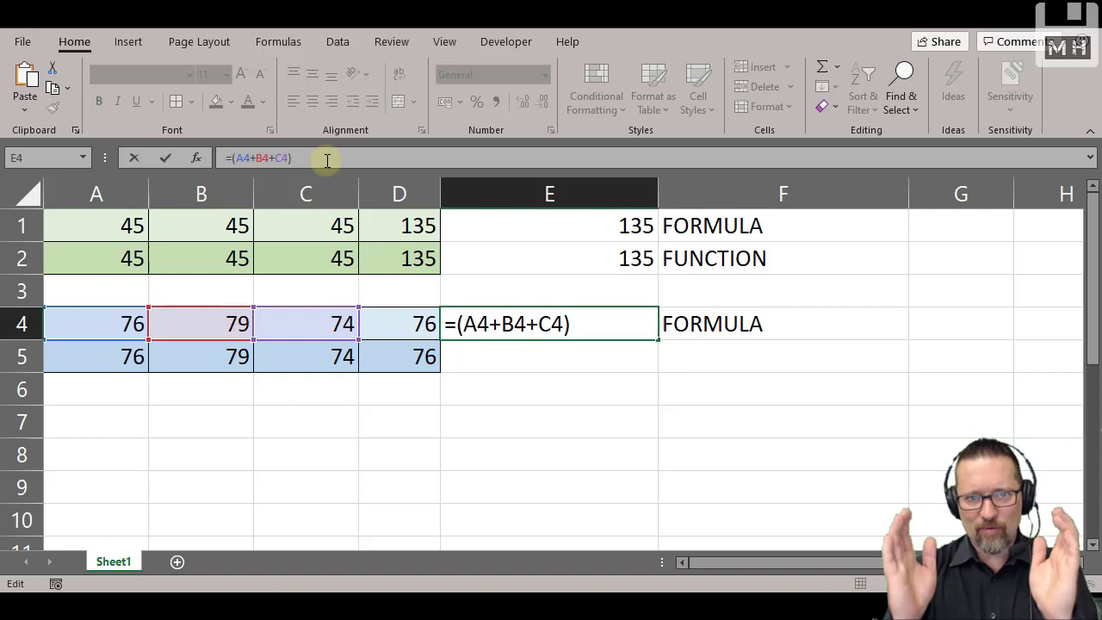
pyautogui.write('/3')
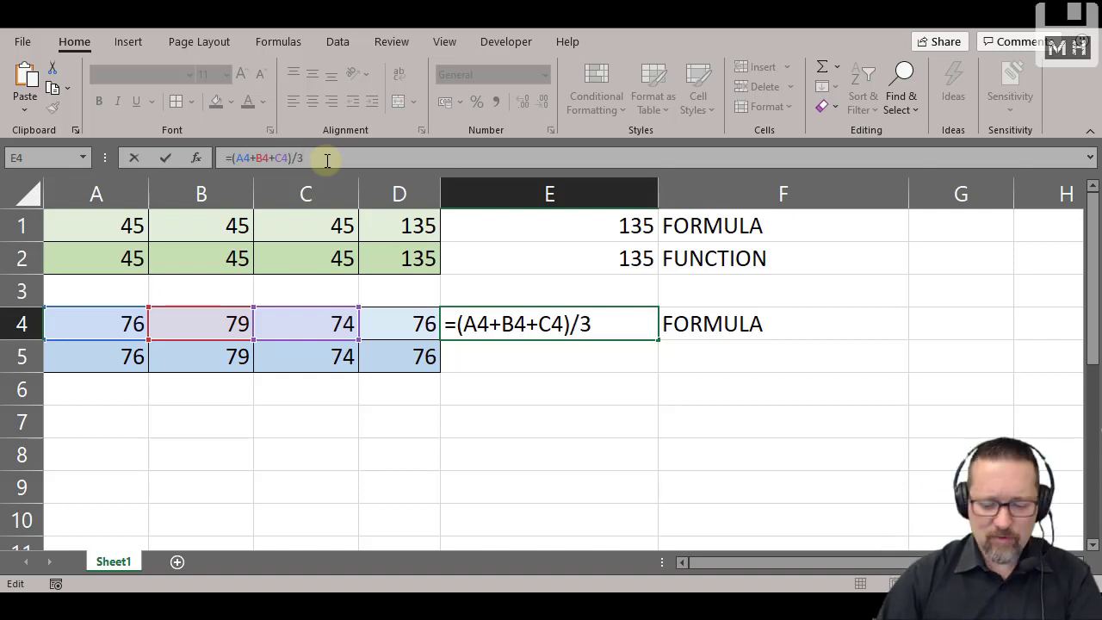
pyautogui.press('Return')
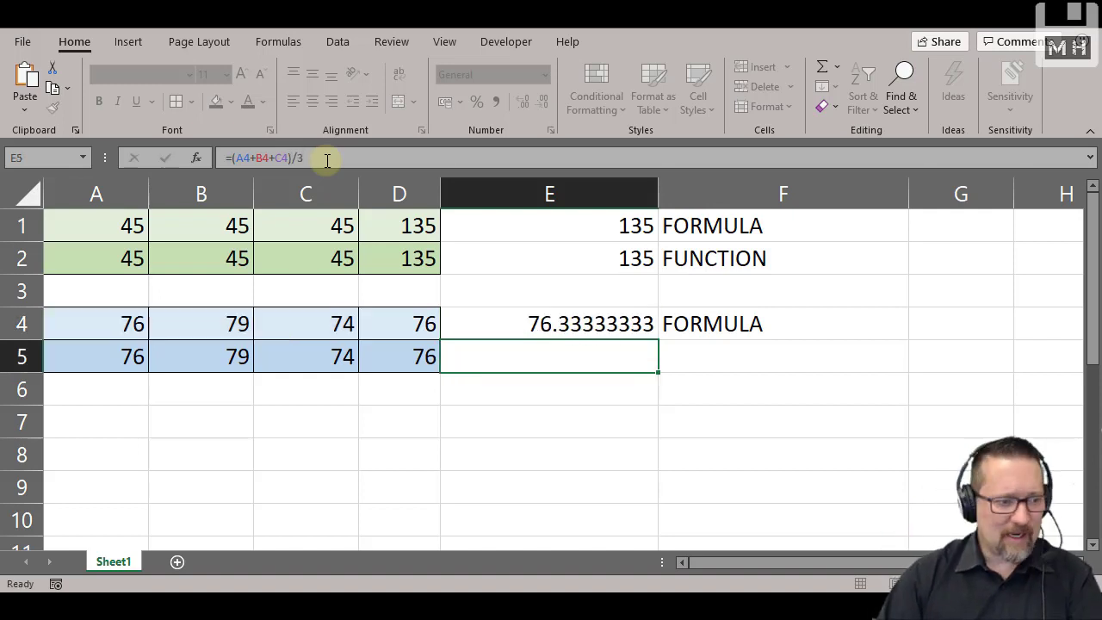
pyautogui.press('Up')
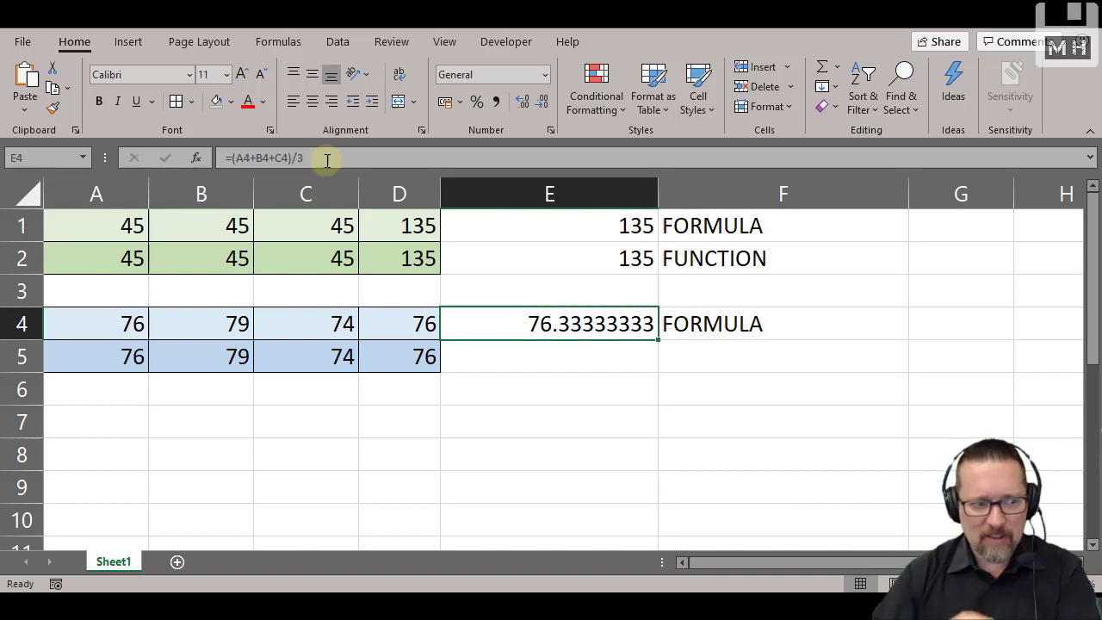
# Average the first three values of row 5 in cell E5 with =AVERAGE(A5:C5).
pyautogui.click(537, 359)
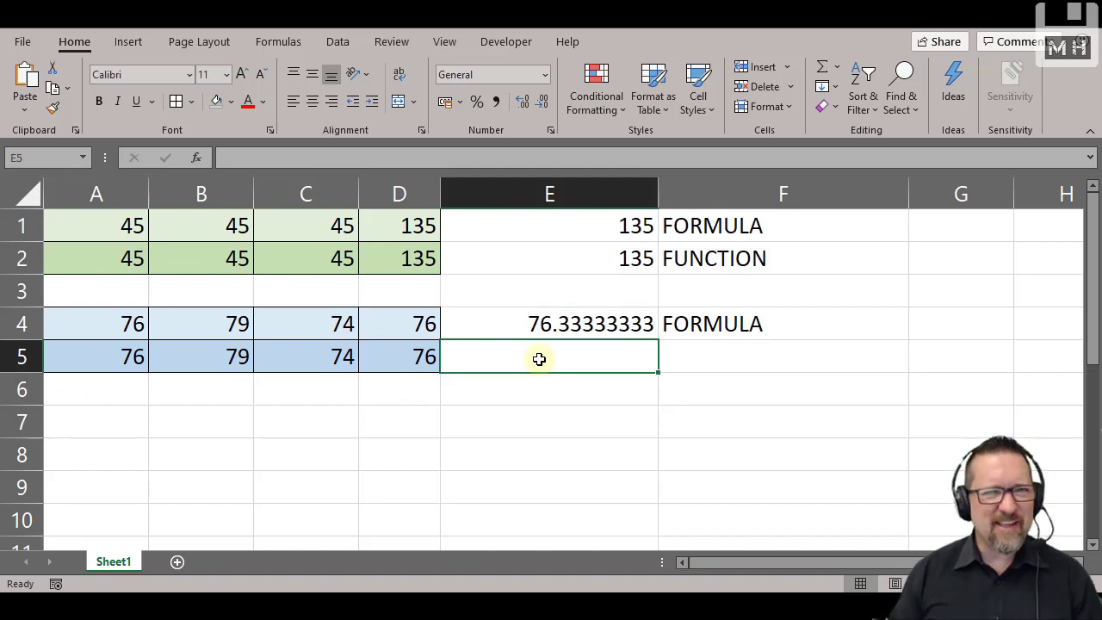
pyautogui.write('=AVER')
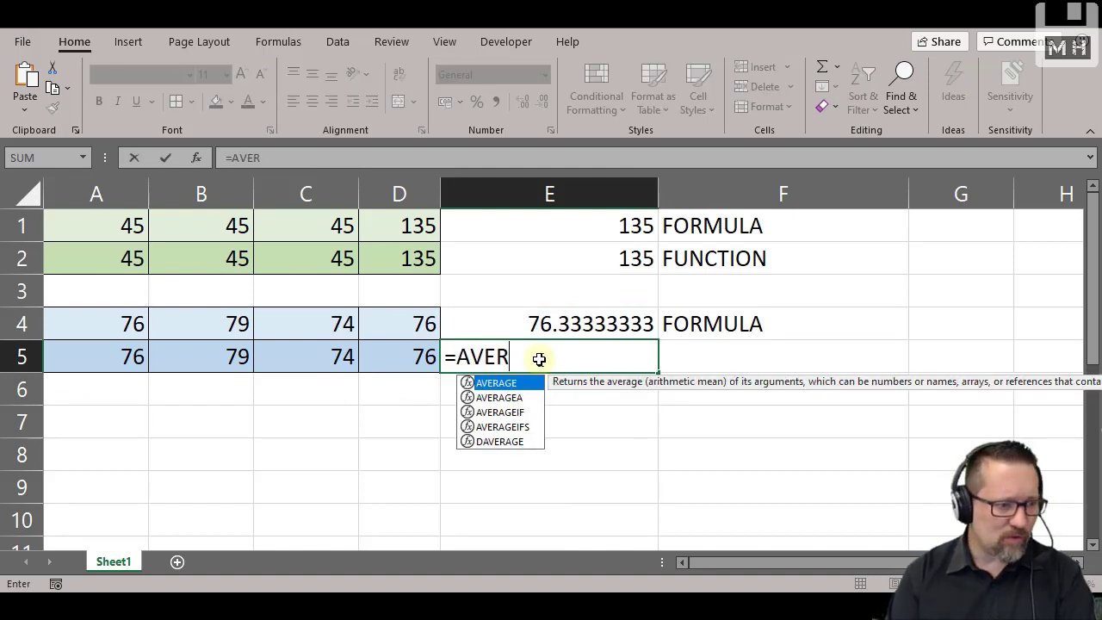
pyautogui.press('Tab')
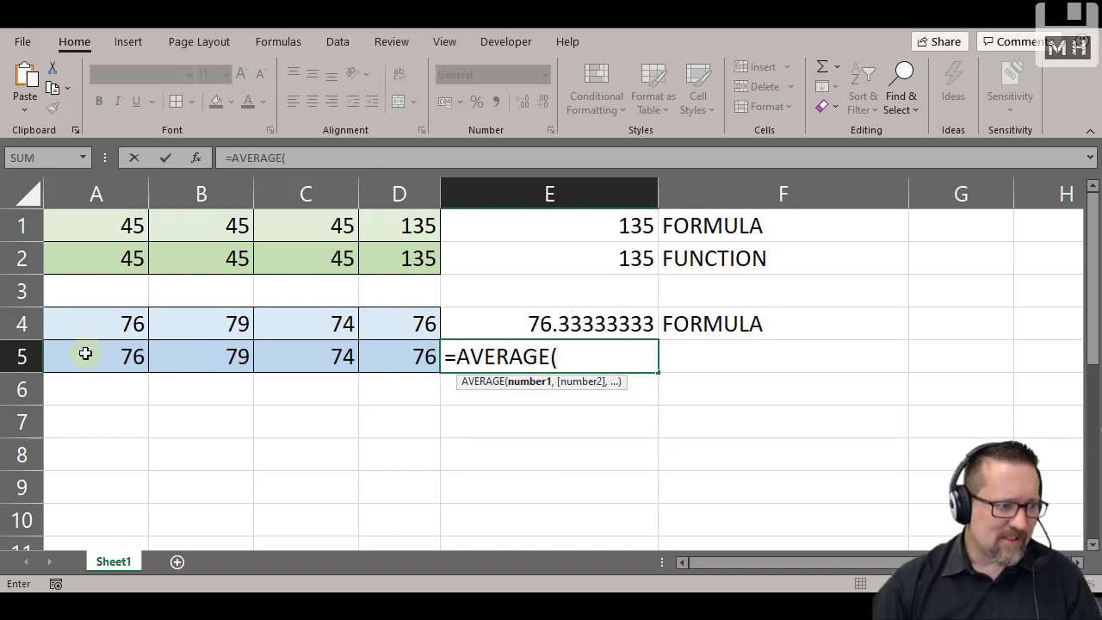
pyautogui.moveTo(85, 353); pyautogui.dragTo(290, 359)
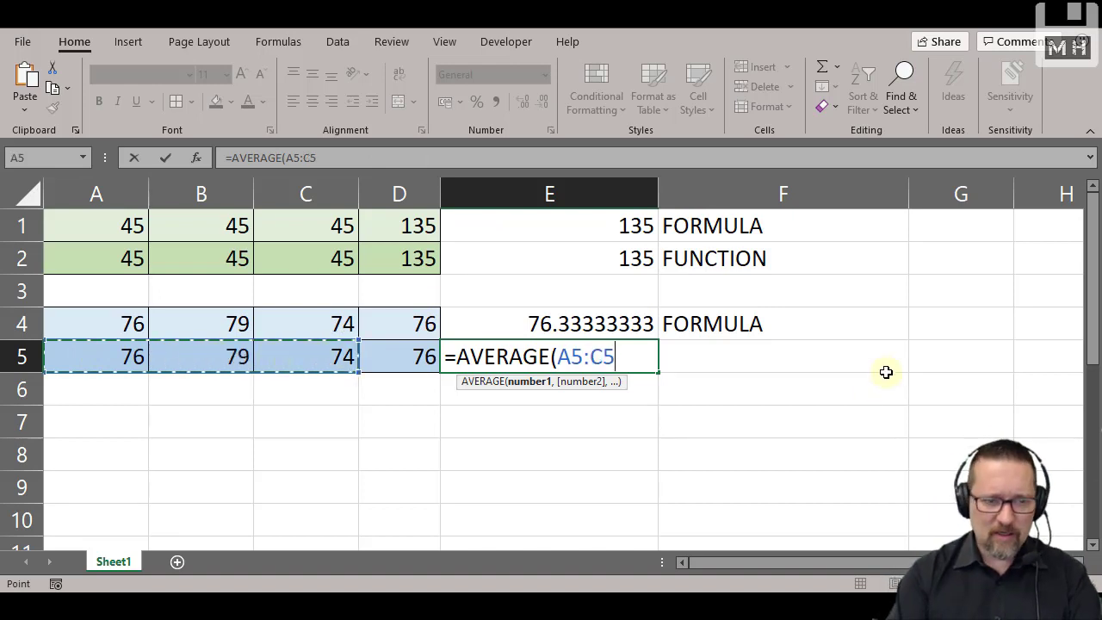
pyautogui.write(')')
pyautogui.press('Return')
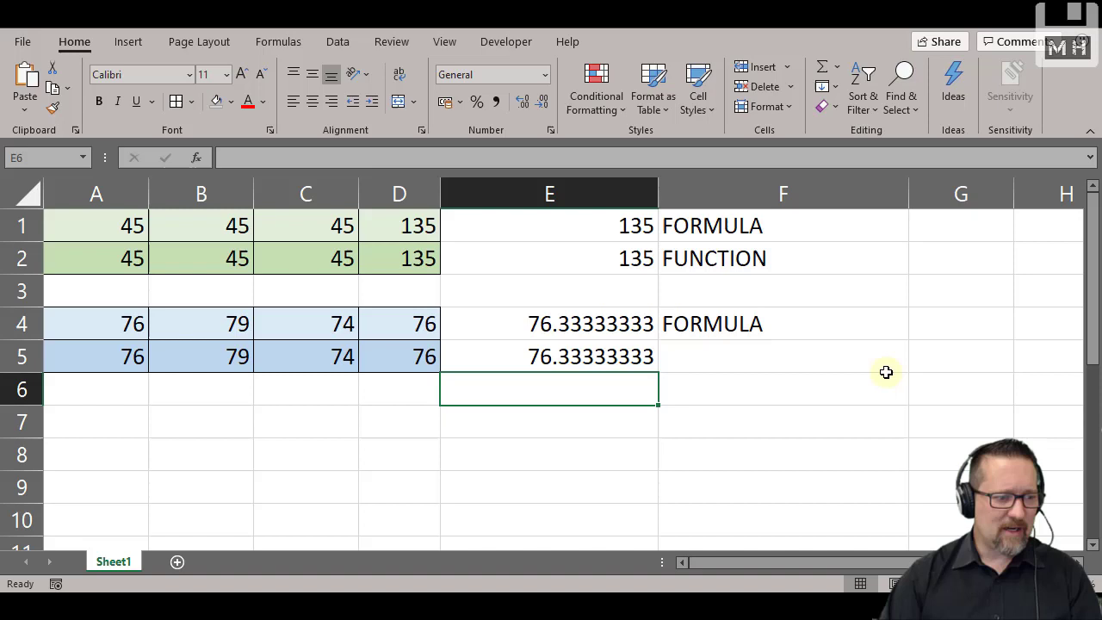
# Enter the label FUNCTION in cell F5 beside the row 5 average.
pyautogui.press('Up')
pyautogui.click(886, 371)
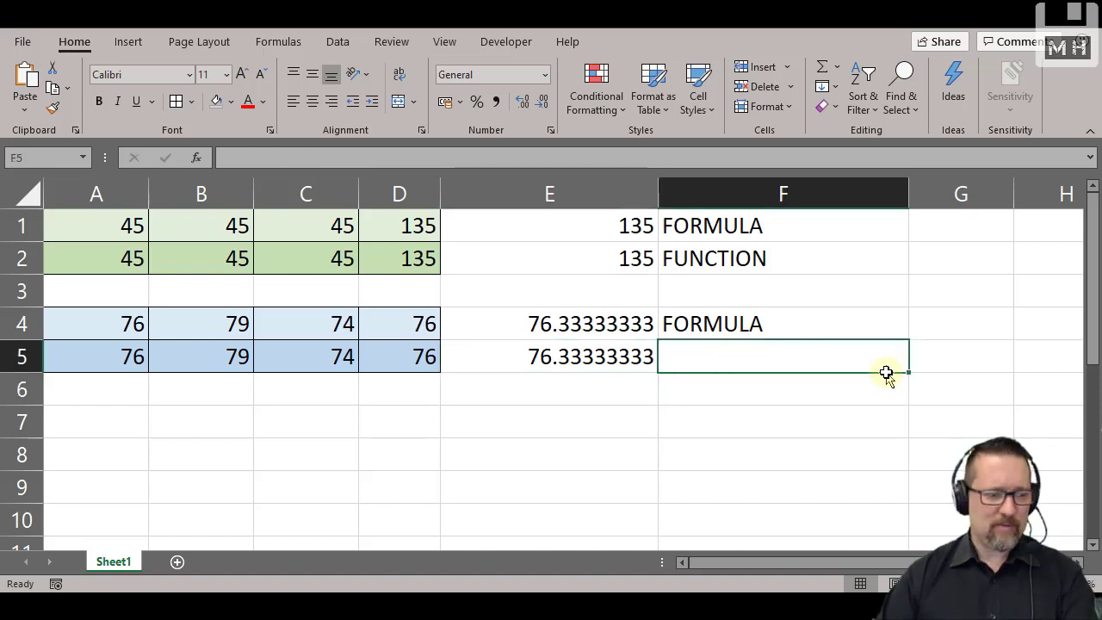
pyautogui.write('FUNCTION')
pyautogui.press('Return')
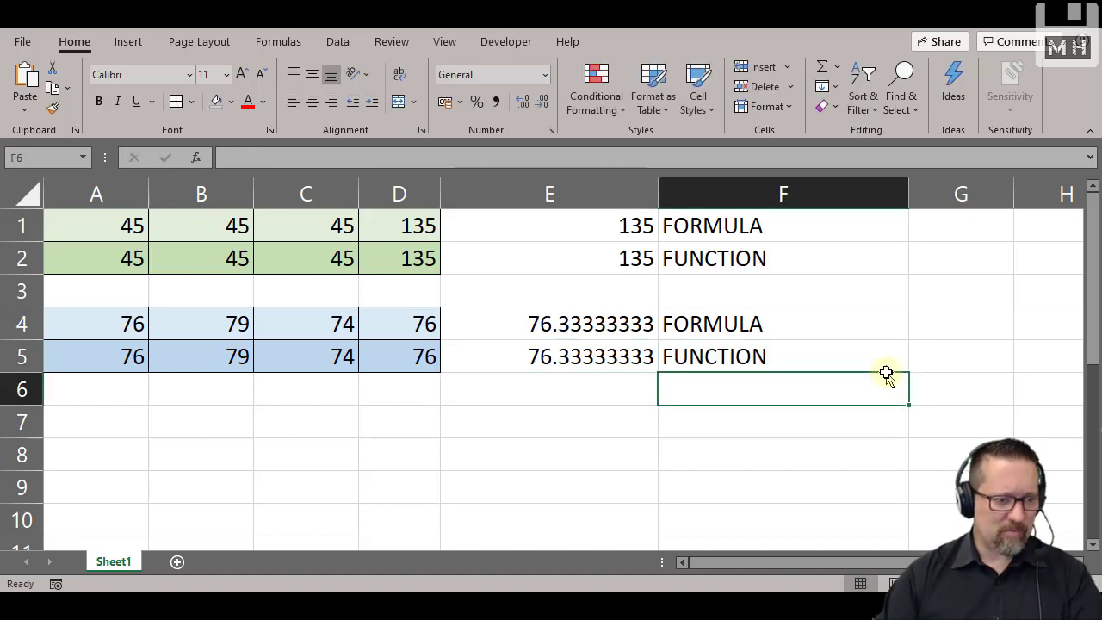
pyautogui.press('Left')
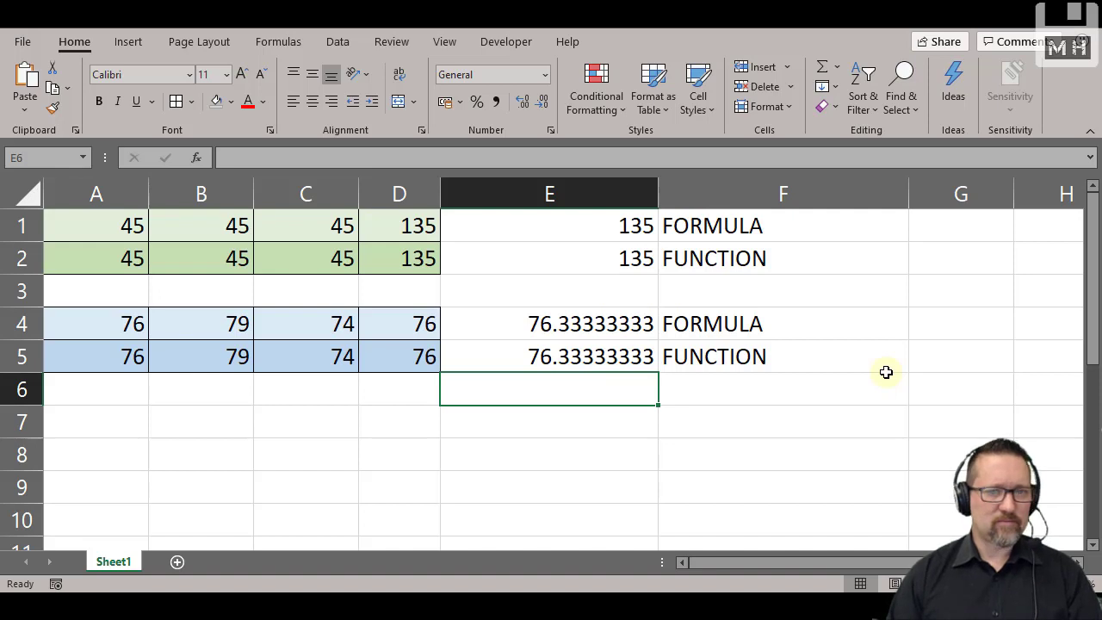